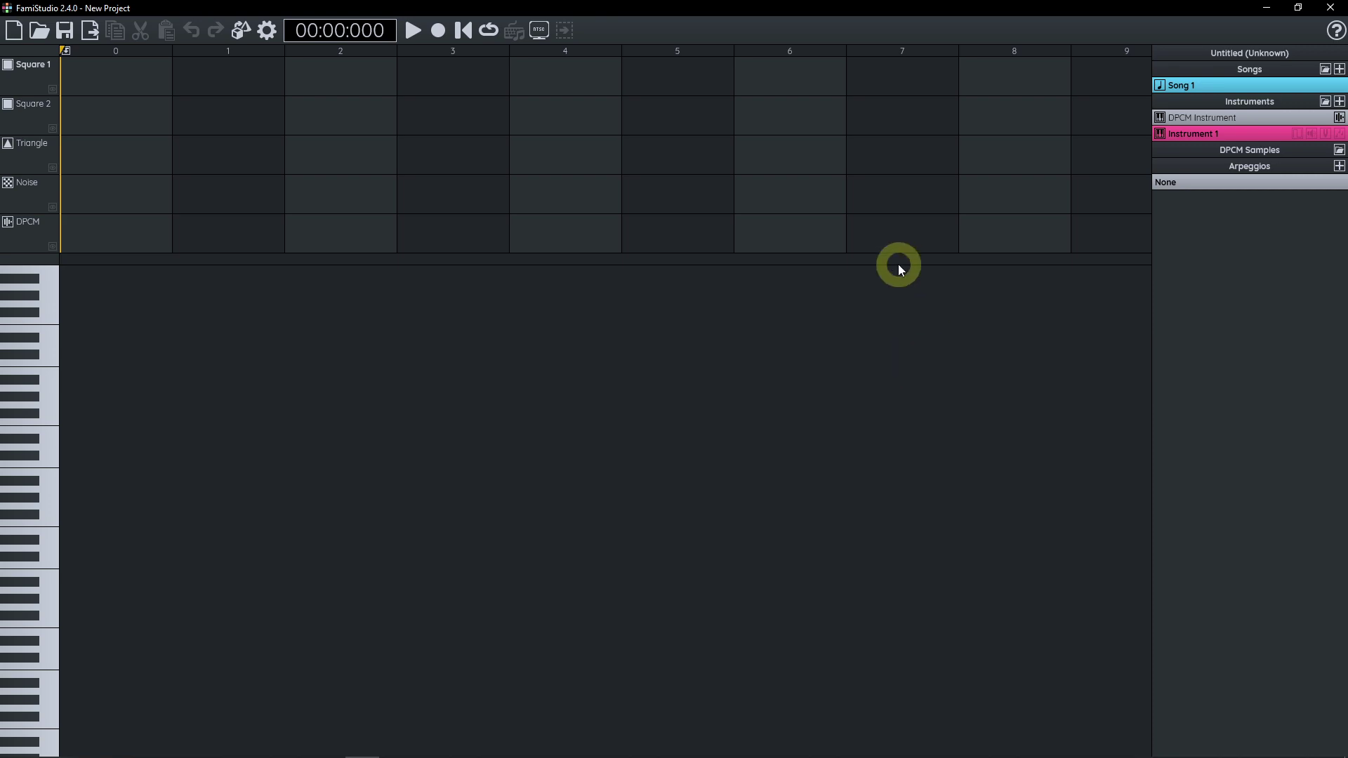
Load A220.wav (832 bytes) and Snare.dmc (768 bytes) into the DPCM Samples list
{"action": "left_click", "coordinate": [1163, 139]}
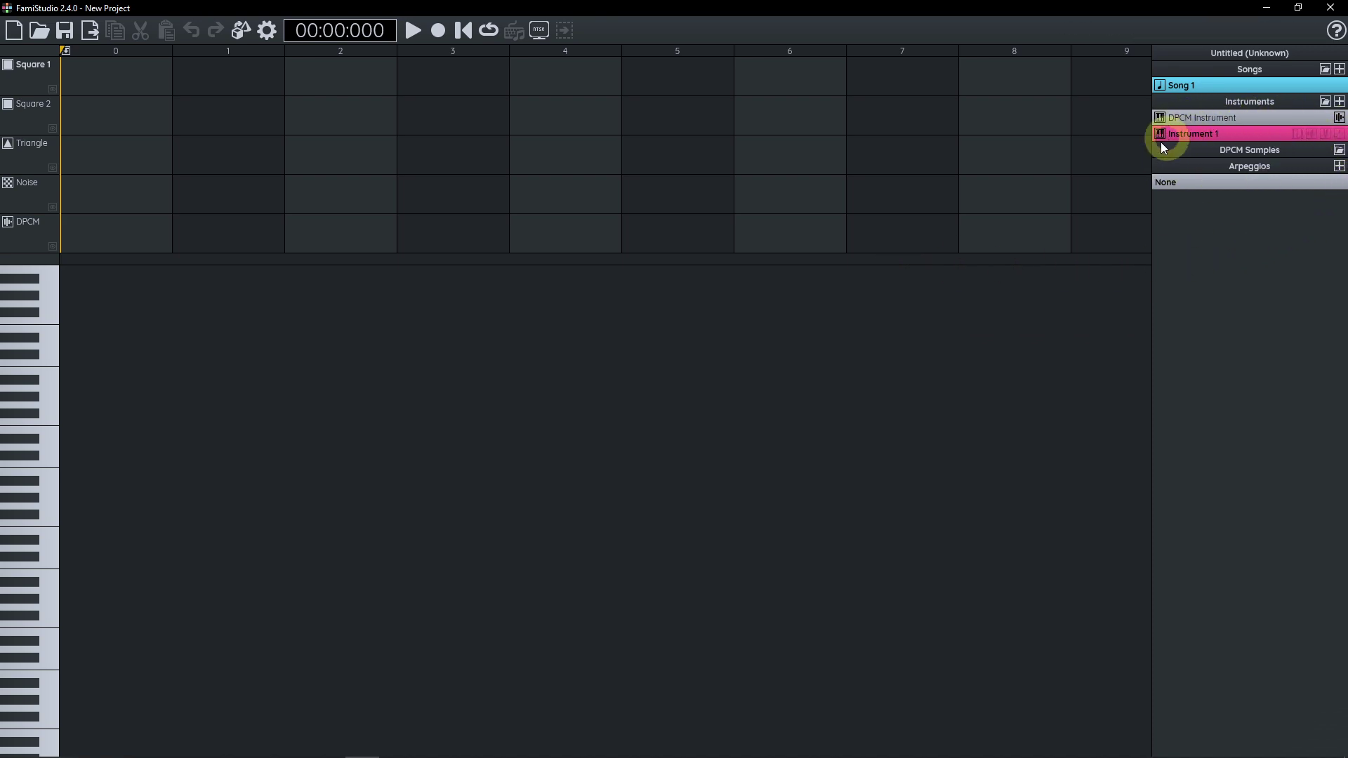
{"action": "left_click", "coordinate": [1339, 152]}
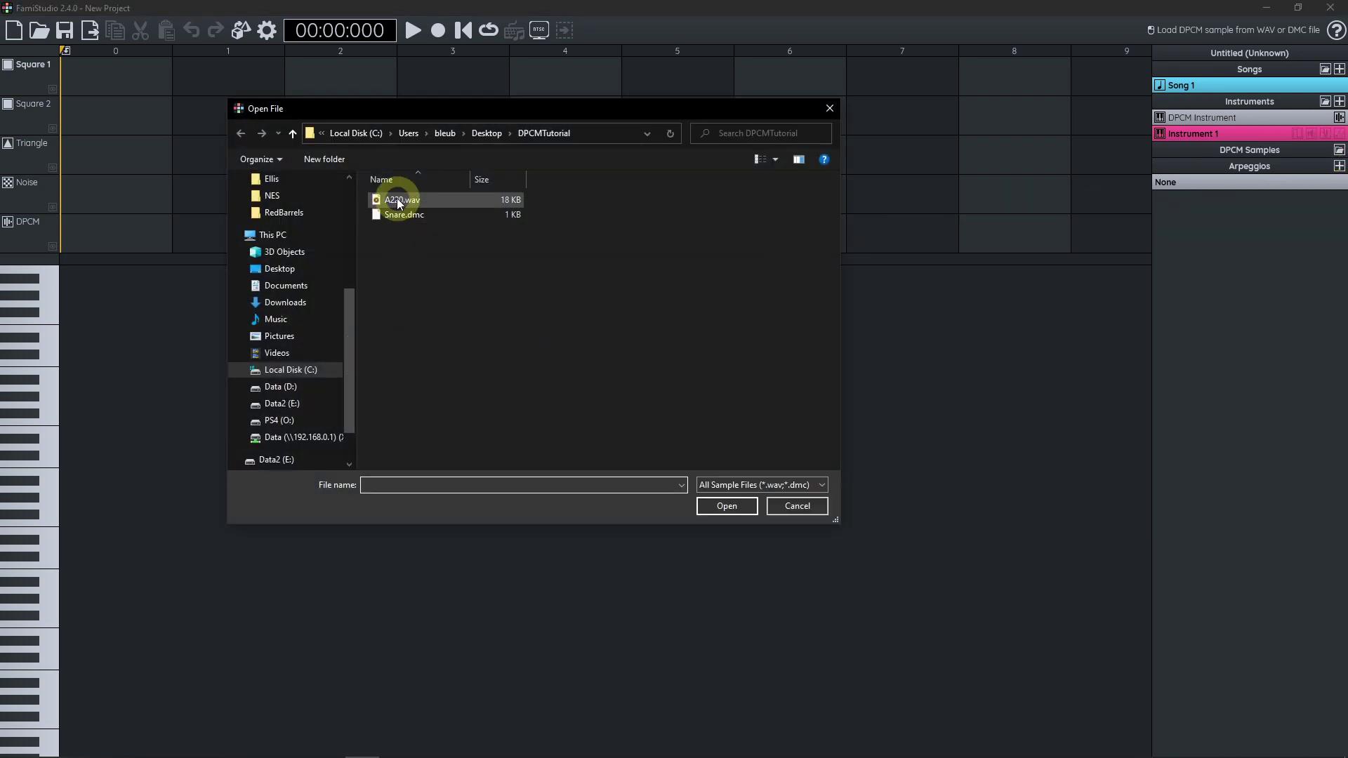
{"action": "double_click", "coordinate": [397, 200]}
{"action": "left_click", "coordinate": [1339, 149]}
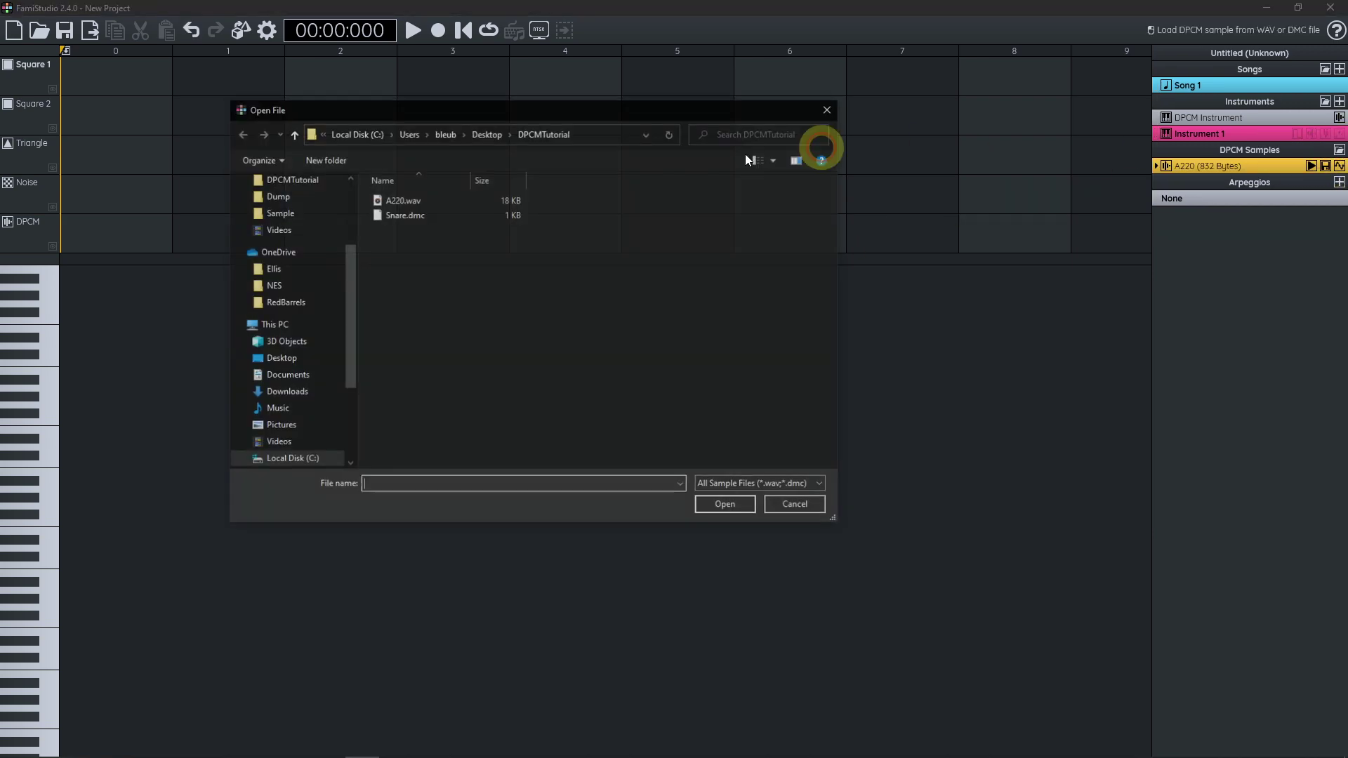
{"action": "double_click", "coordinate": [398, 215]}
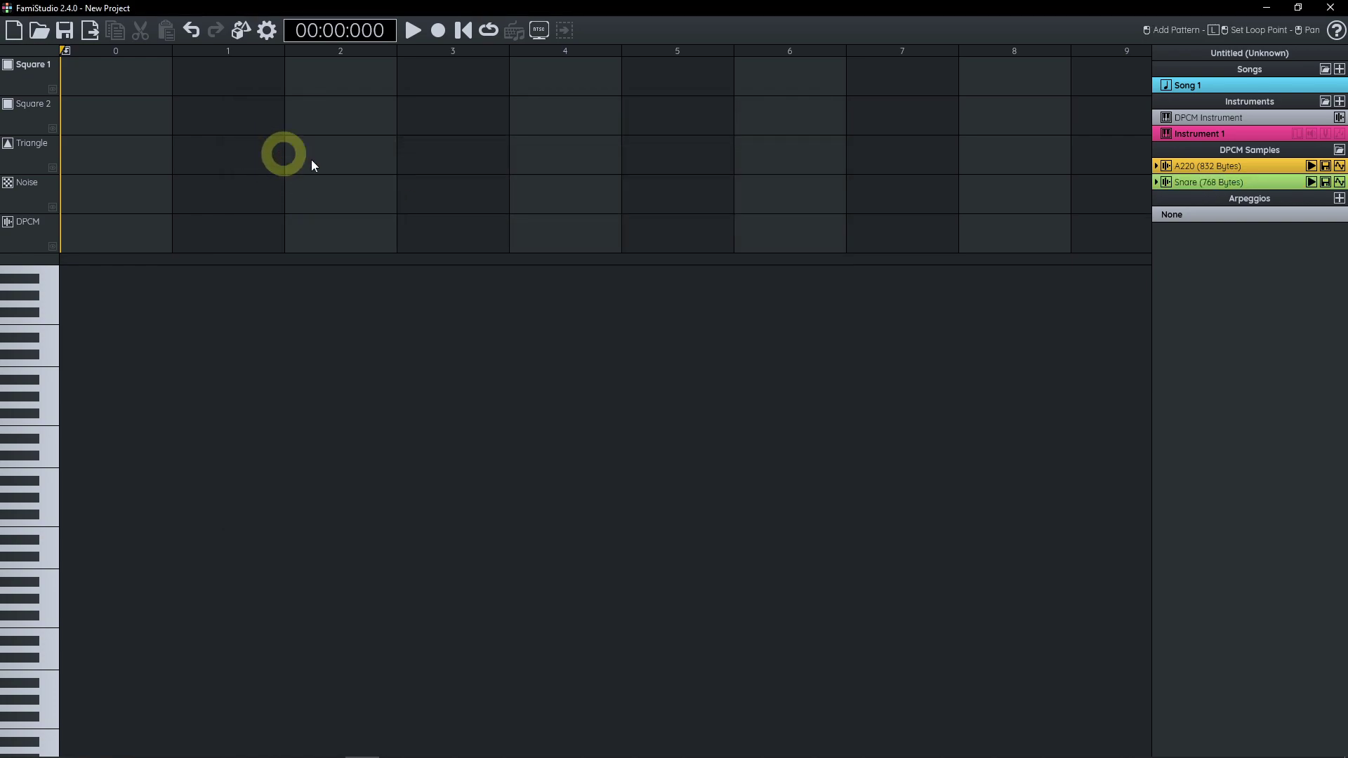
{"action": "left_click", "coordinate": [1087, 229]}
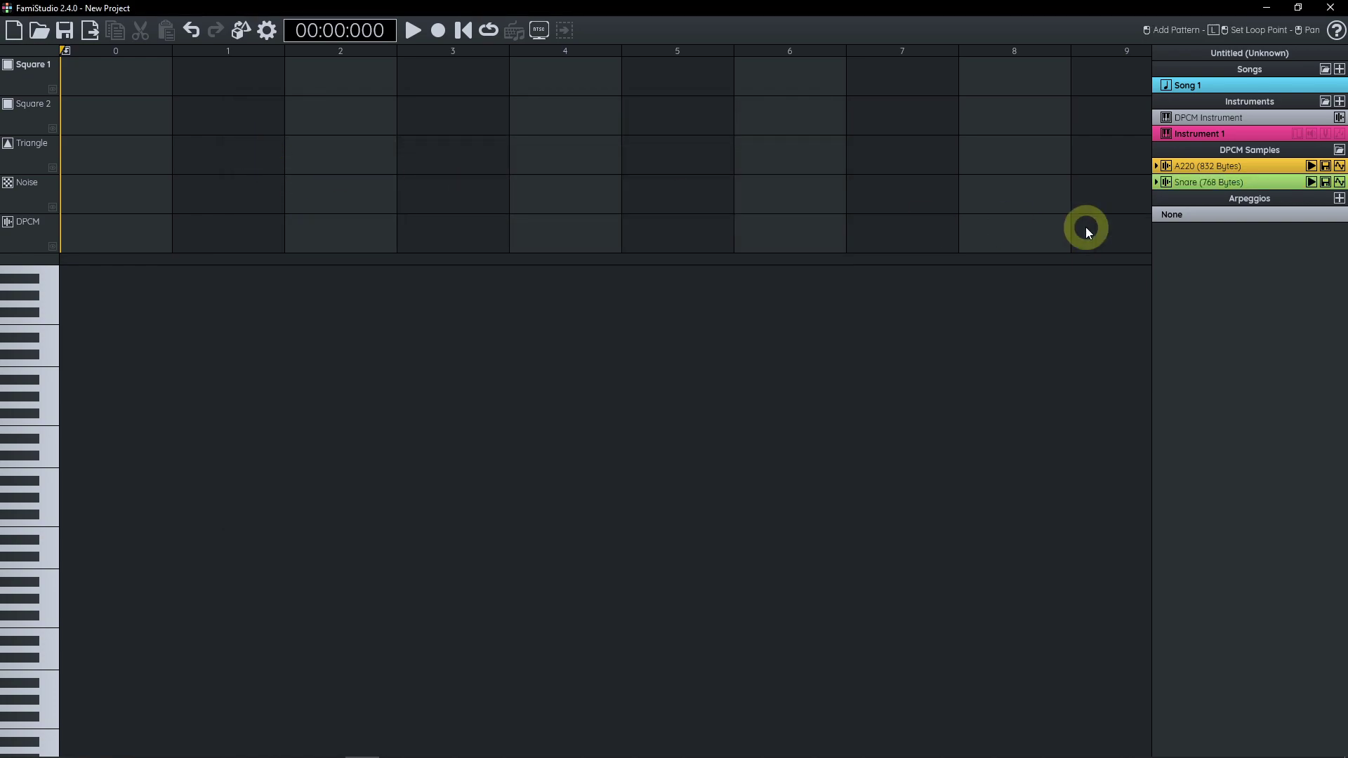
Open A220's waveform in the sample editor, then zoom in and pan across it
{"action": "left_click", "coordinate": [1340, 166]}
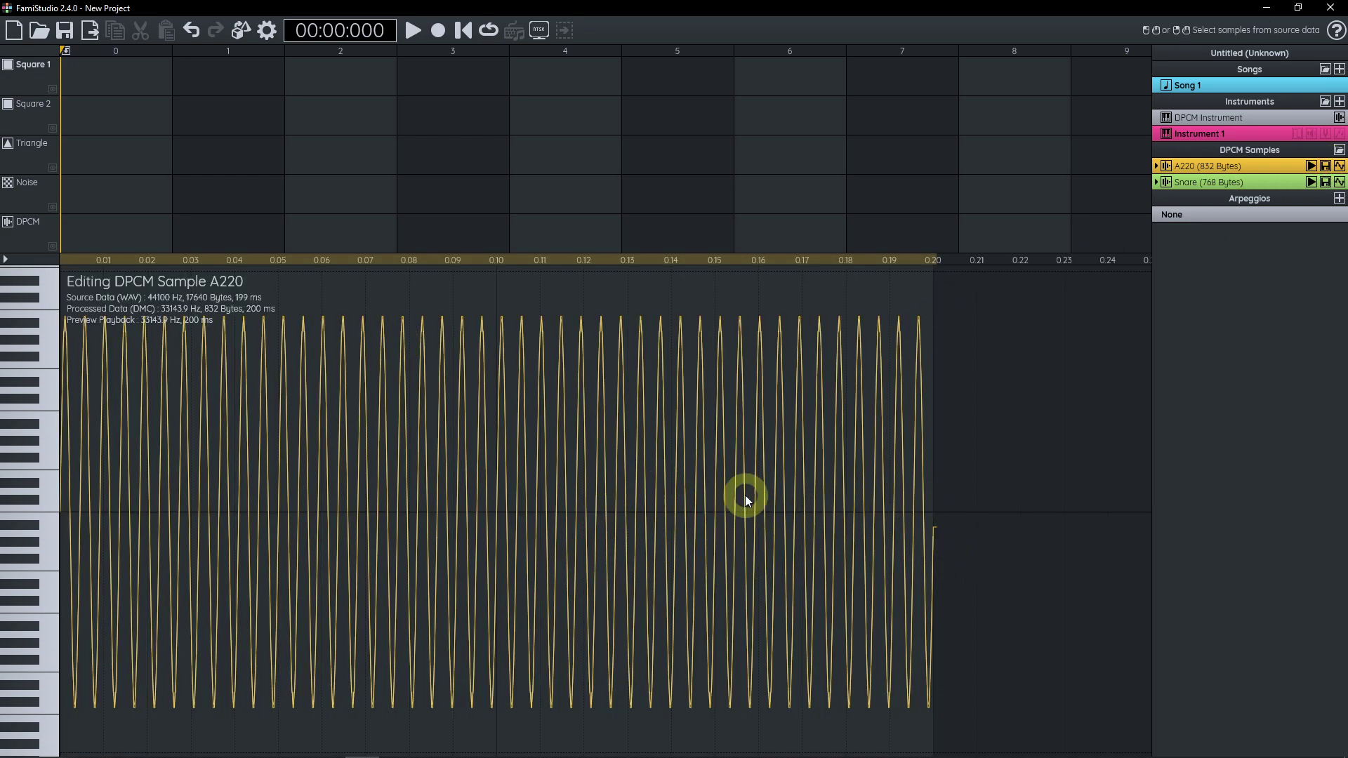
{"action": "scroll", "coordinate": [580, 495], "scroll_direction": "up", "scroll_amount": 5}
{"action": "scroll", "coordinate": [580, 495], "scroll_direction": "down", "scroll_amount": 3}
{"action": "scroll", "coordinate": [622, 483], "scroll_direction": "up", "scroll_amount": 2}
{"action": "scroll", "coordinate": [624, 487], "scroll_direction": "up", "scroll_amount": 1}
{"action": "left_click_drag", "start_coordinate": [698, 486], "coordinate": [541, 448]}
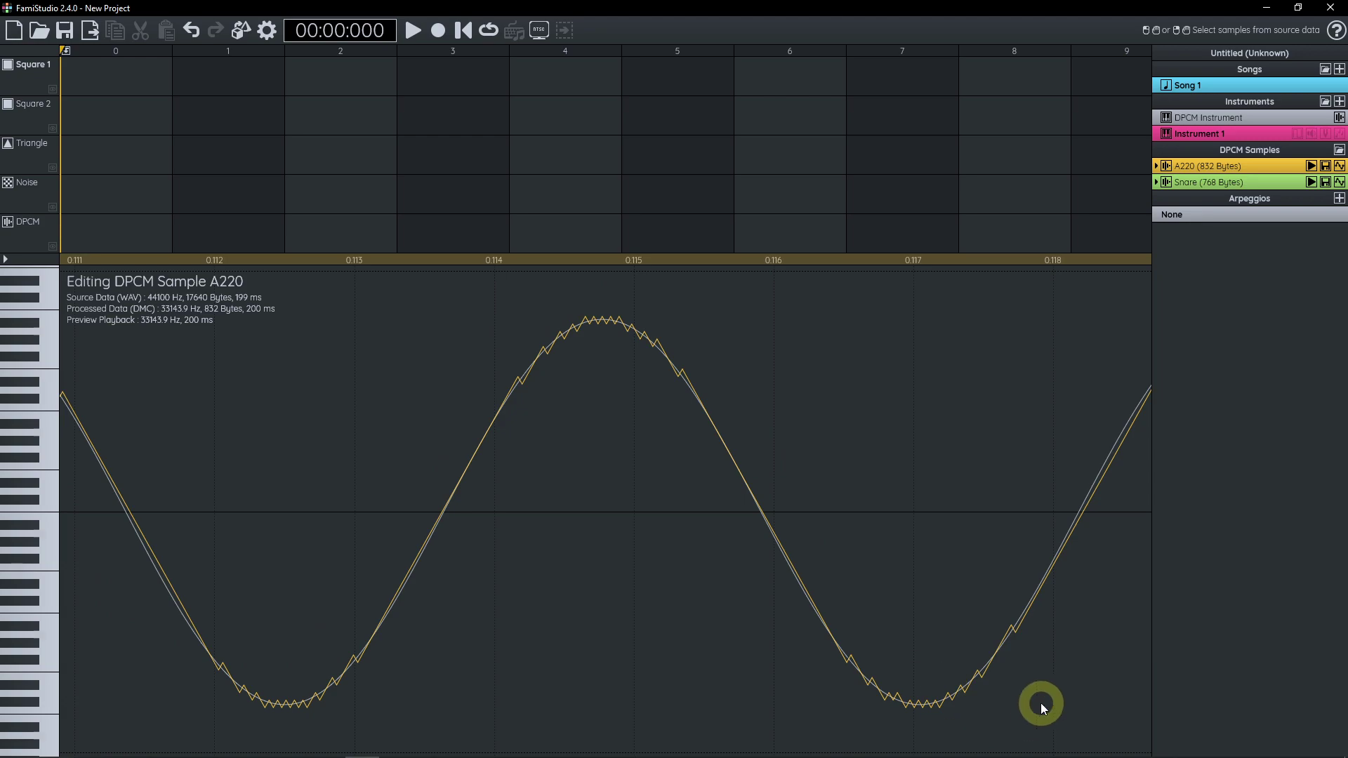
Change the A220 sample's colour from yellow to orange in its properties
{"action": "double_click", "coordinate": [1251, 166]}
{"action": "left_click", "coordinate": [1231, 215]}
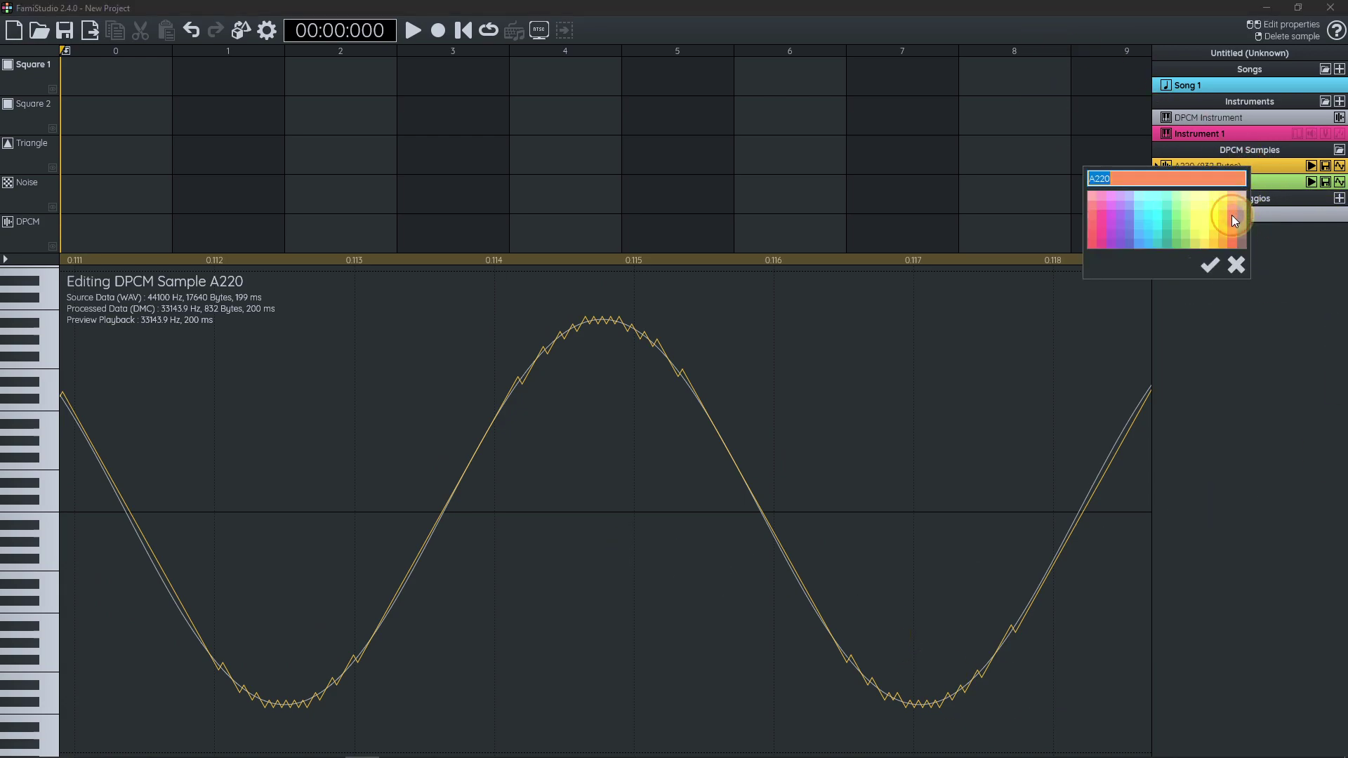
{"action": "left_click", "coordinate": [1208, 265]}
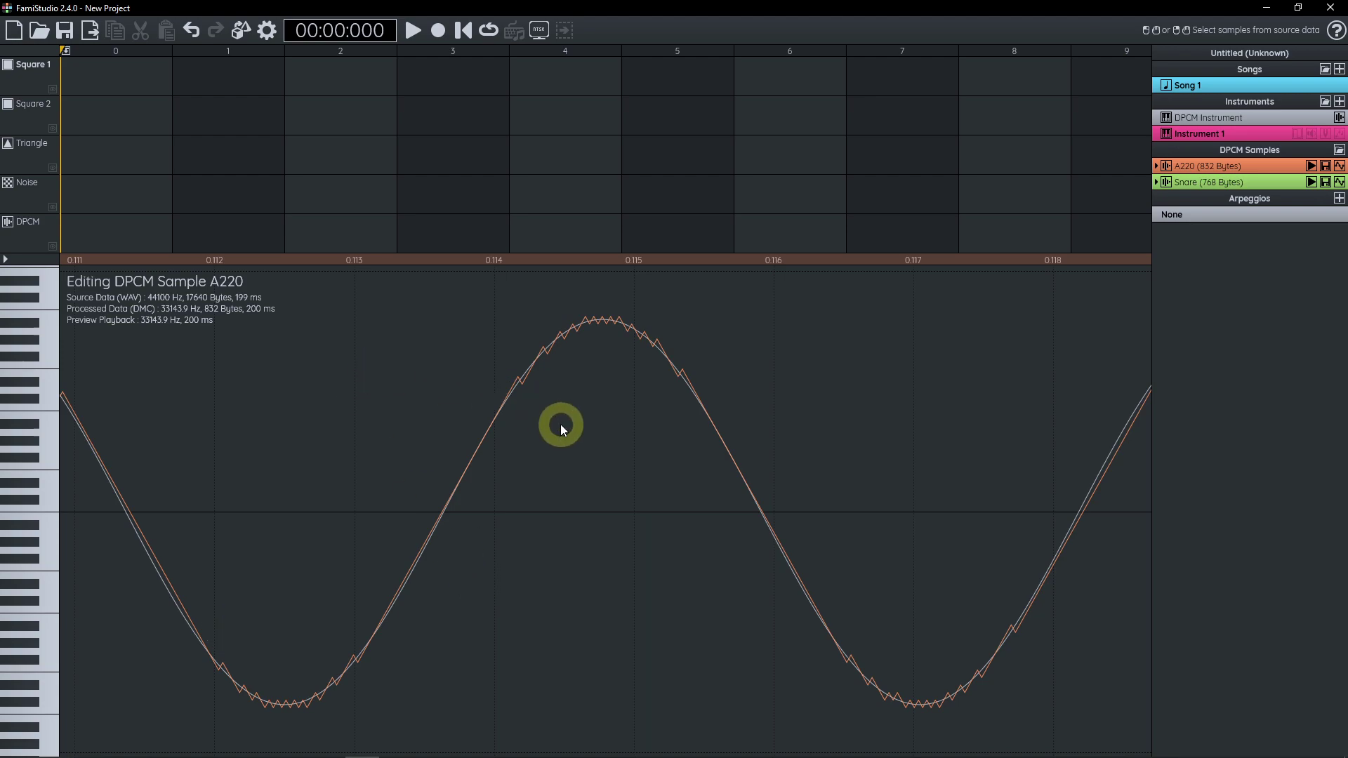
Show the full 200 ms A220 waveform and play the sample four times
{"action": "scroll", "coordinate": [590, 445], "scroll_direction": "right", "scroll_amount": 1}
{"action": "scroll", "coordinate": [929, 453], "scroll_direction": "down", "scroll_amount": 4}
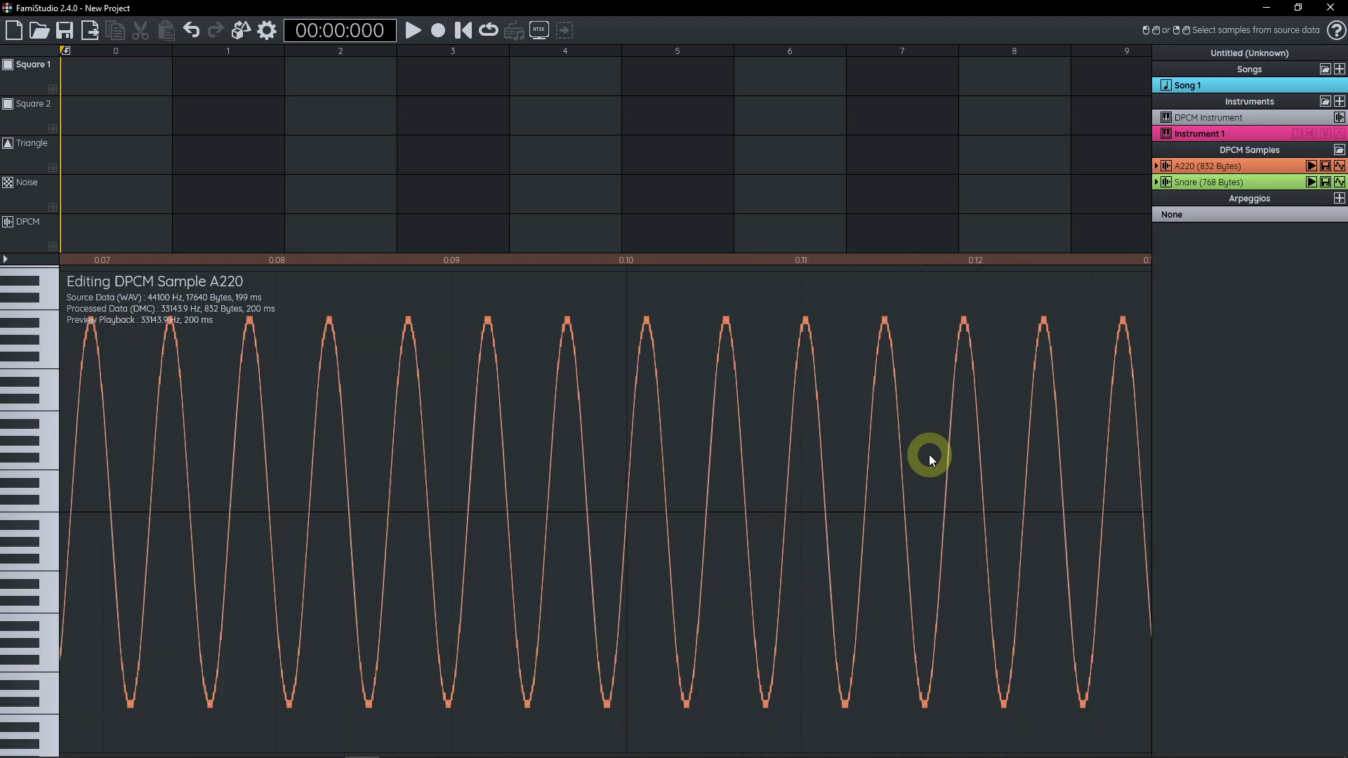
{"action": "left_click", "coordinate": [1339, 166]}
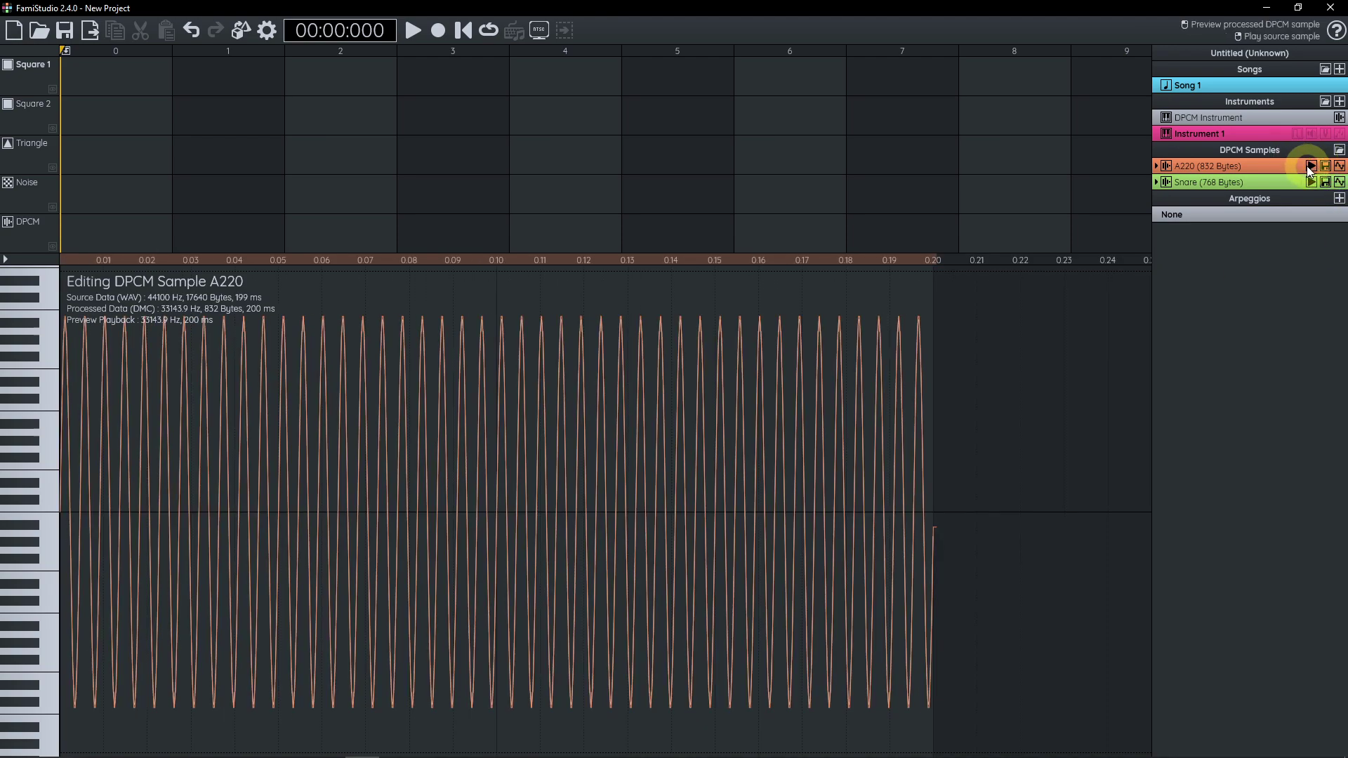
{"action": "left_click", "coordinate": [1310, 166]}
{"action": "left_click", "coordinate": [1310, 166]}
{"action": "left_click", "coordinate": [1310, 169]}
{"action": "left_click", "coordinate": [1310, 169]}
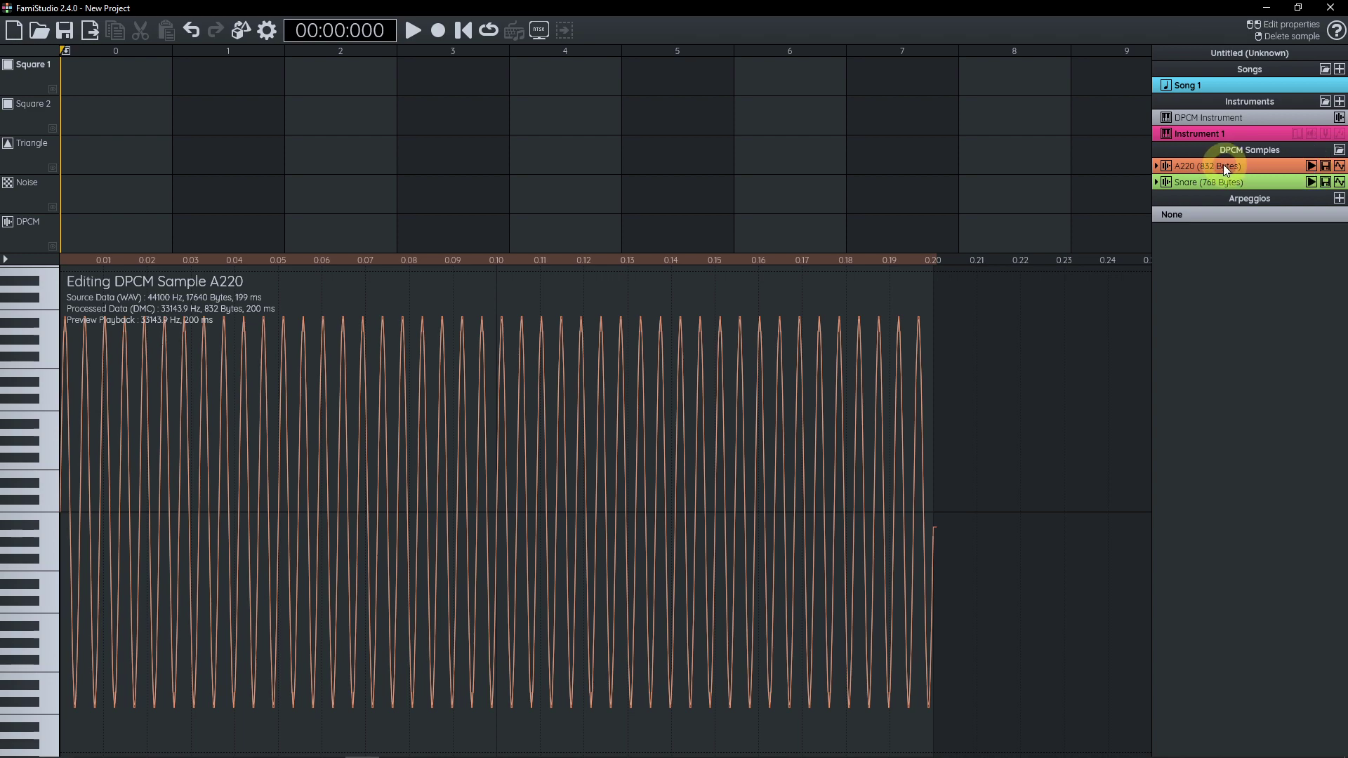
Expand A220's properties, audition it at preview rate 12, then restore 15 (33.1 kHz)
{"action": "left_click", "coordinate": [1155, 167]}
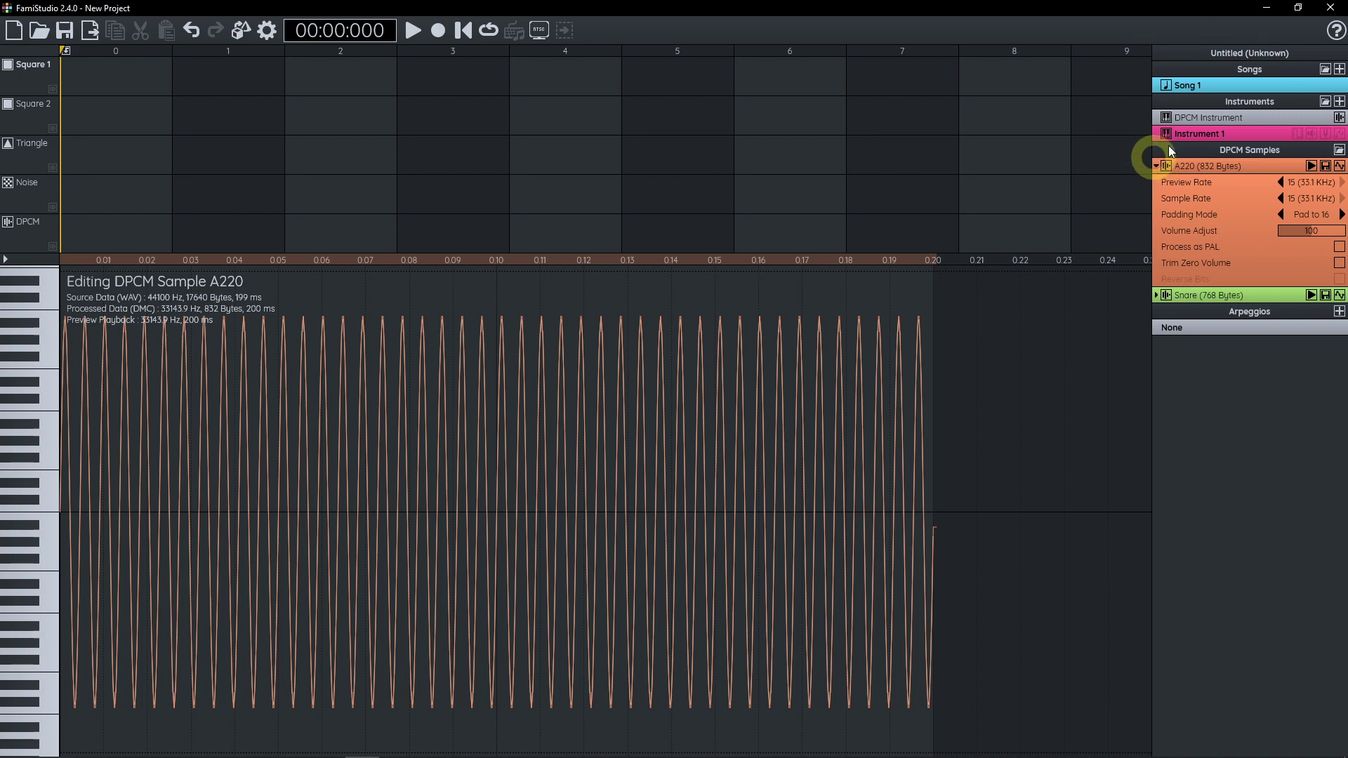
{"action": "left_click", "coordinate": [1280, 182]}
{"action": "left_click", "coordinate": [1280, 182]}
{"action": "left_click", "coordinate": [1280, 182]}
{"action": "left_click", "coordinate": [1310, 166]}
{"action": "left_click", "coordinate": [1342, 183]}
{"action": "left_click", "coordinate": [1342, 182]}
{"action": "left_click", "coordinate": [1342, 182]}
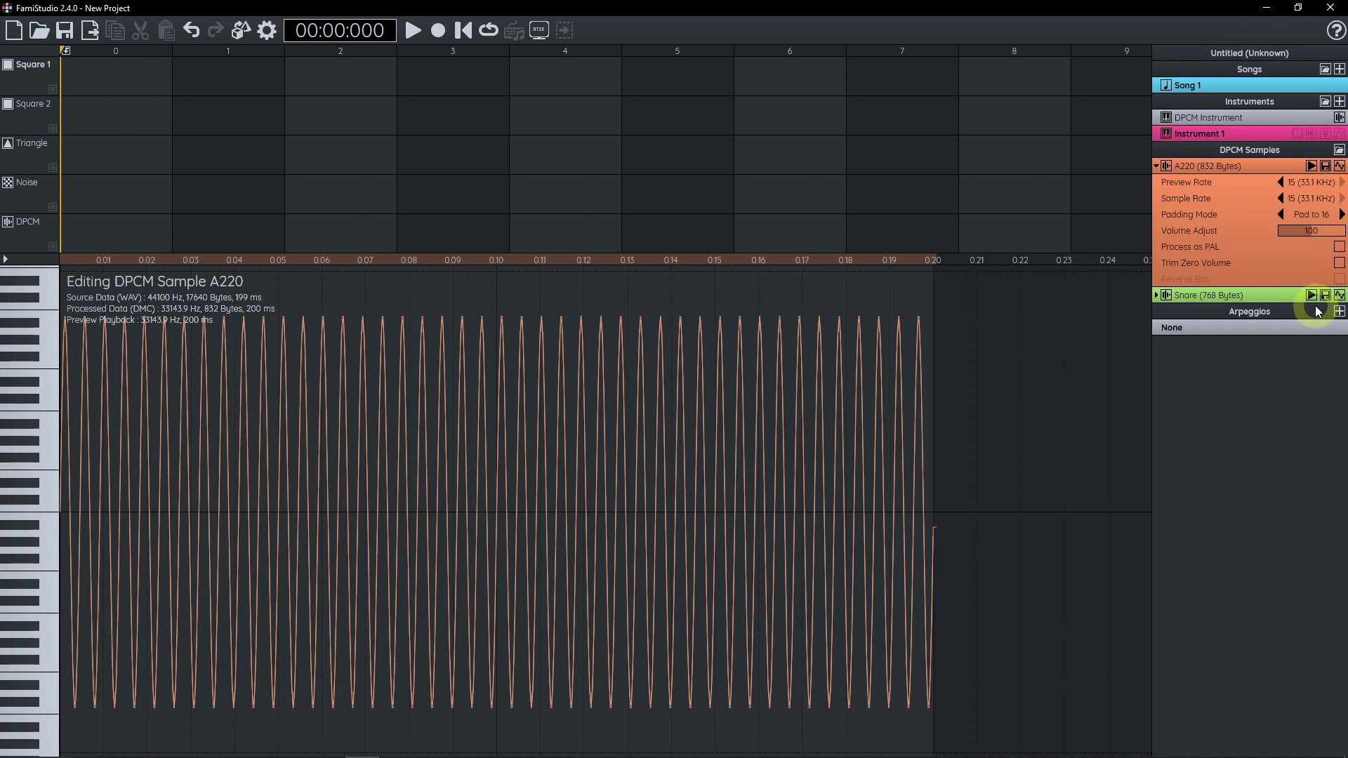
Open and play the Snare waveform, then raise its volume adjust above 100
{"action": "left_click", "coordinate": [1340, 295]}
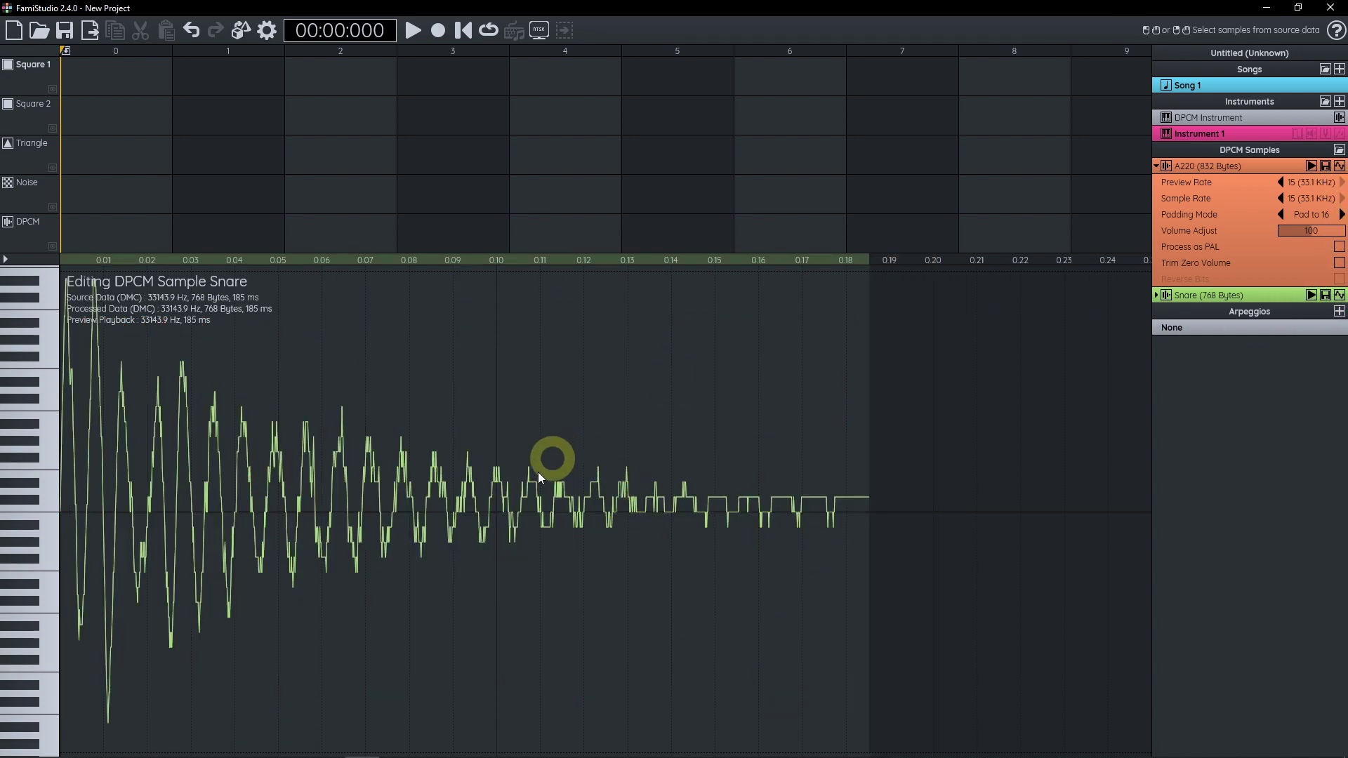
{"action": "left_click", "coordinate": [1311, 296]}
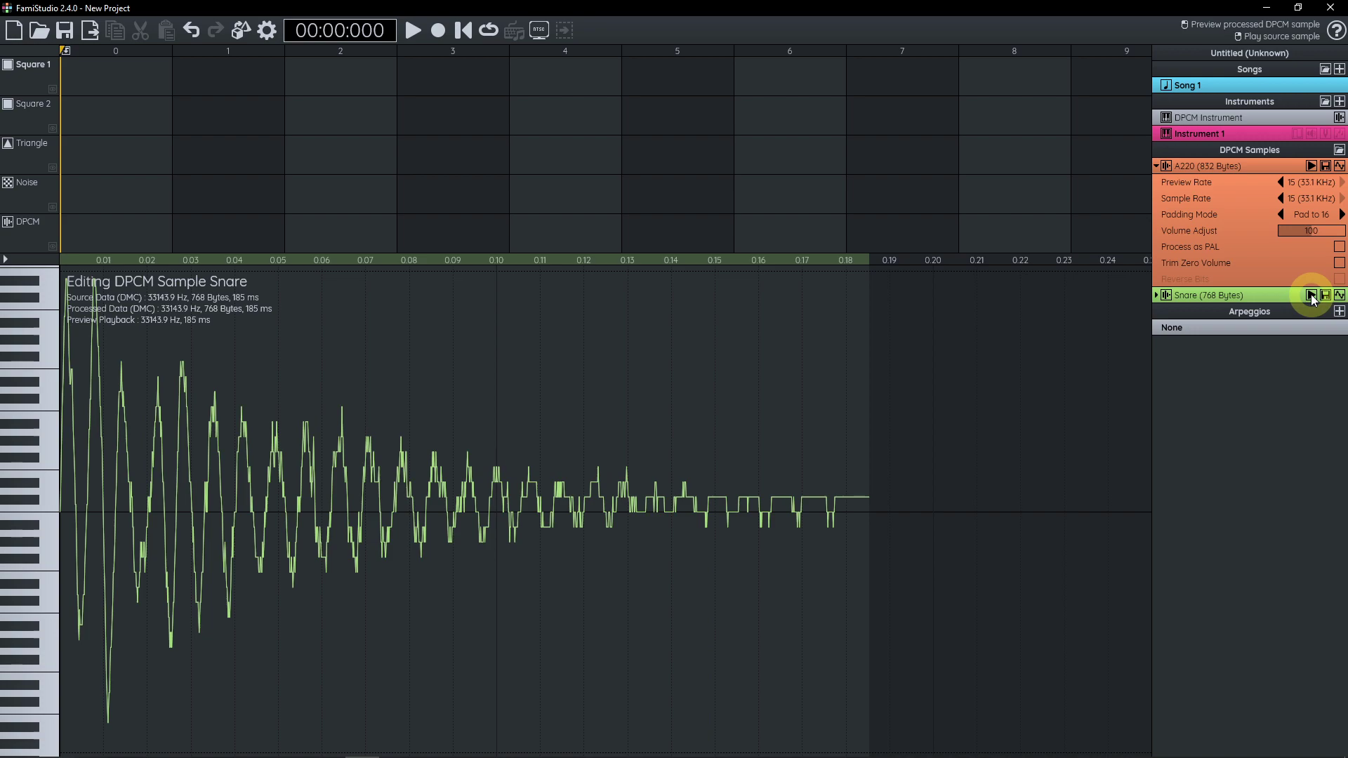
{"action": "left_click", "coordinate": [424, 566]}
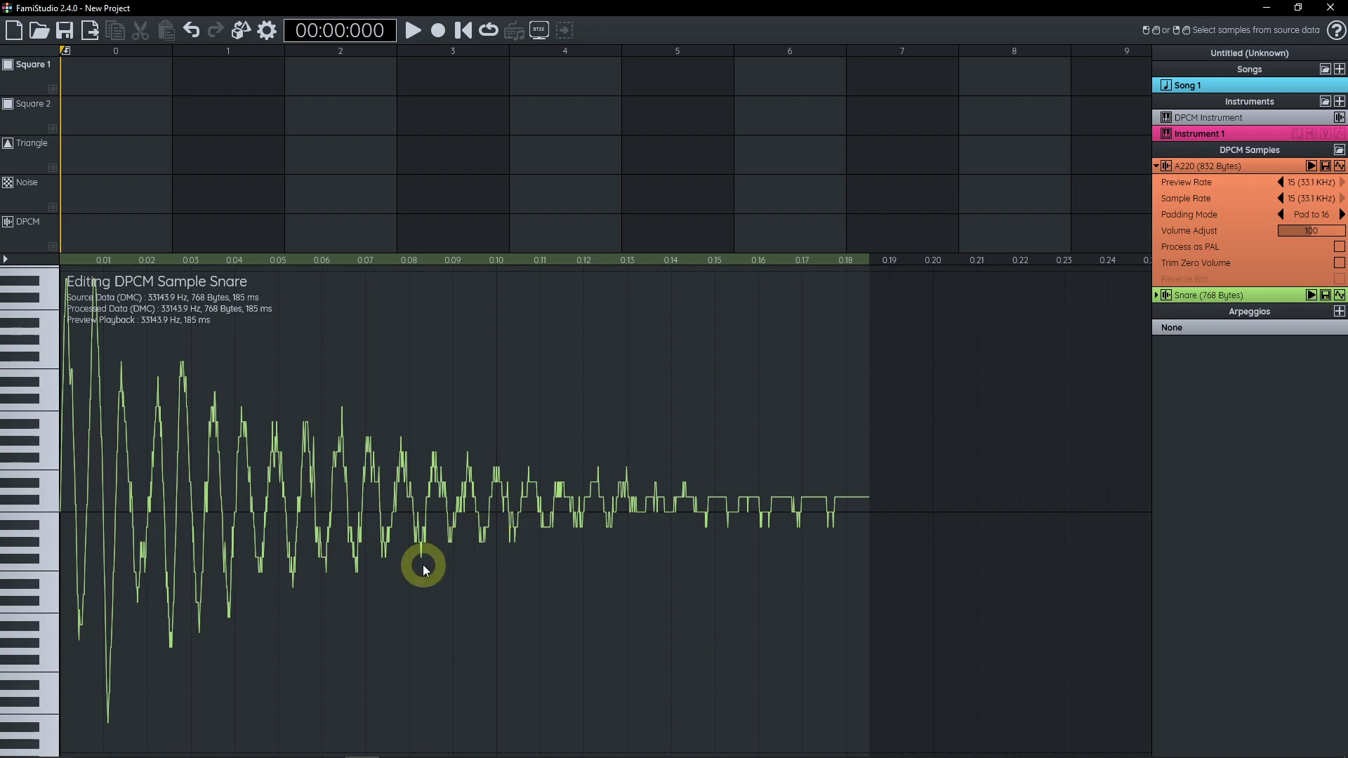
{"action": "scroll", "coordinate": [424, 565], "scroll_direction": "up", "scroll_amount": 3}
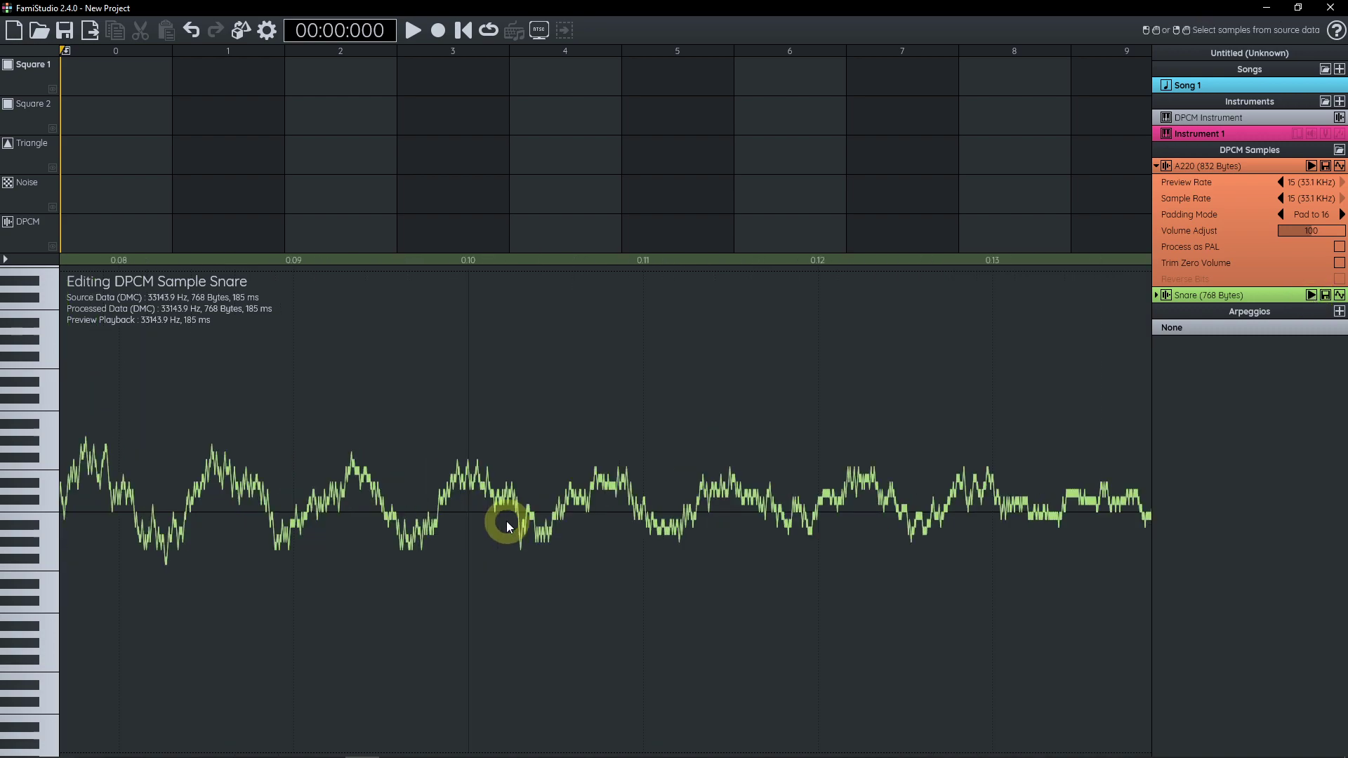
{"action": "scroll", "coordinate": [460, 482], "scroll_direction": "up", "scroll_amount": 1}
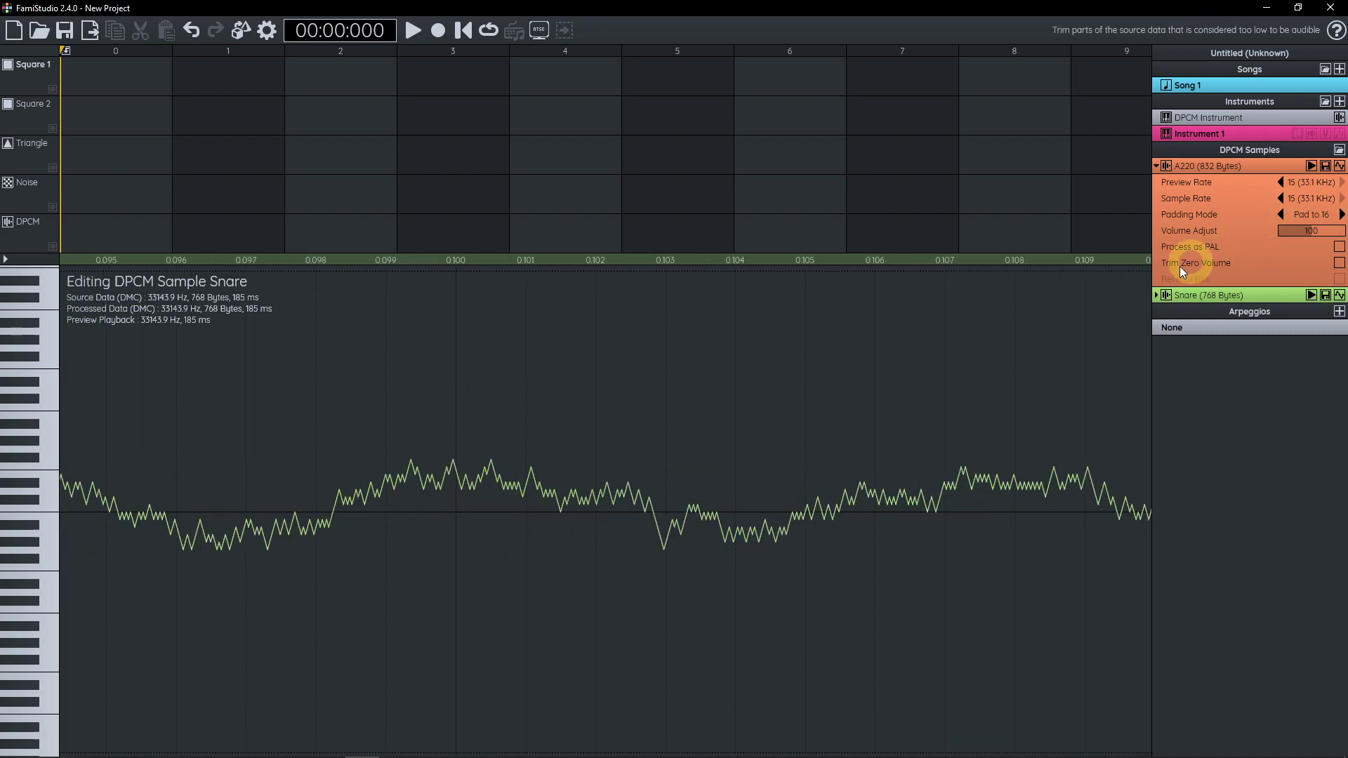
{"action": "left_click", "coordinate": [1157, 295]}
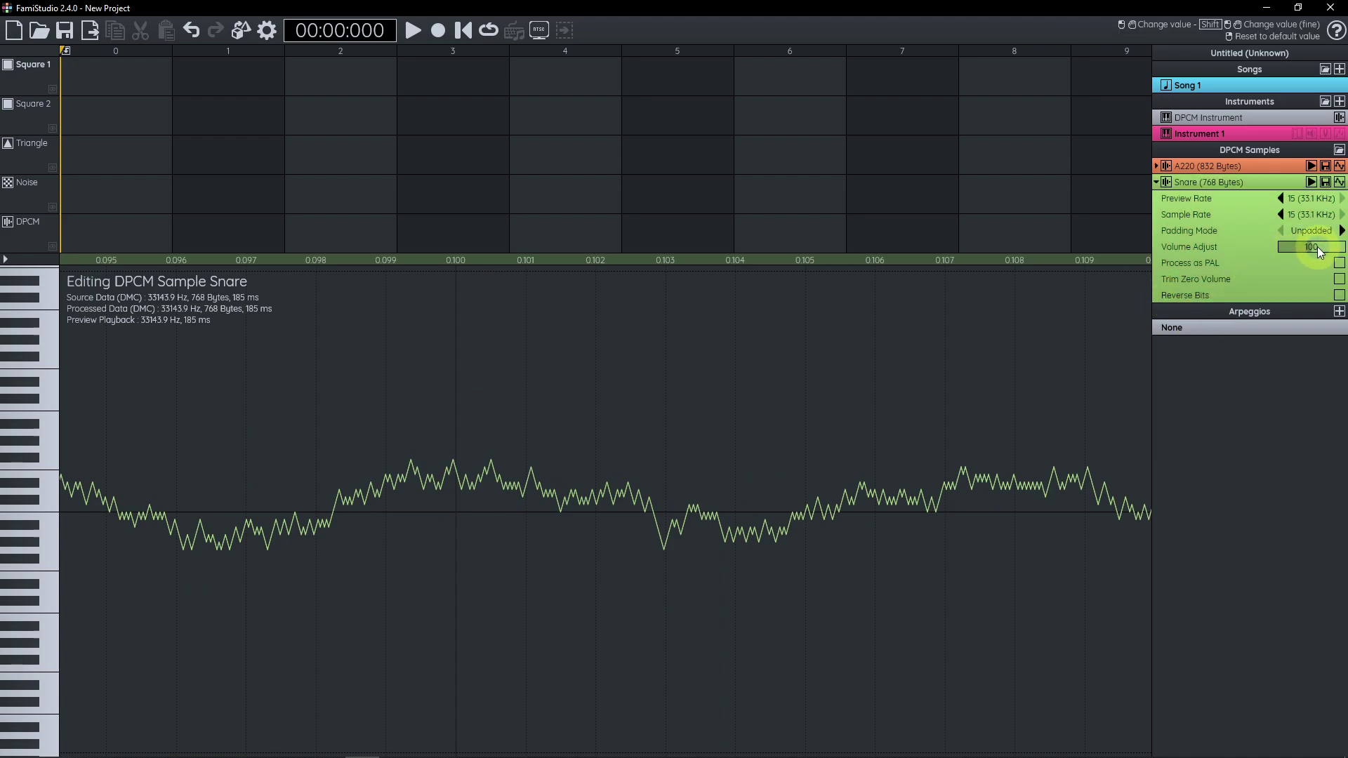
{"action": "mouse_move", "coordinate": [1301, 247]}
{"action": "left_mouse_down"}
{"action": "mouse_move", "coordinate": [1342, 251]}
{"action": "mouse_move", "coordinate": [1313, 254]}
{"action": "left_mouse_up"}
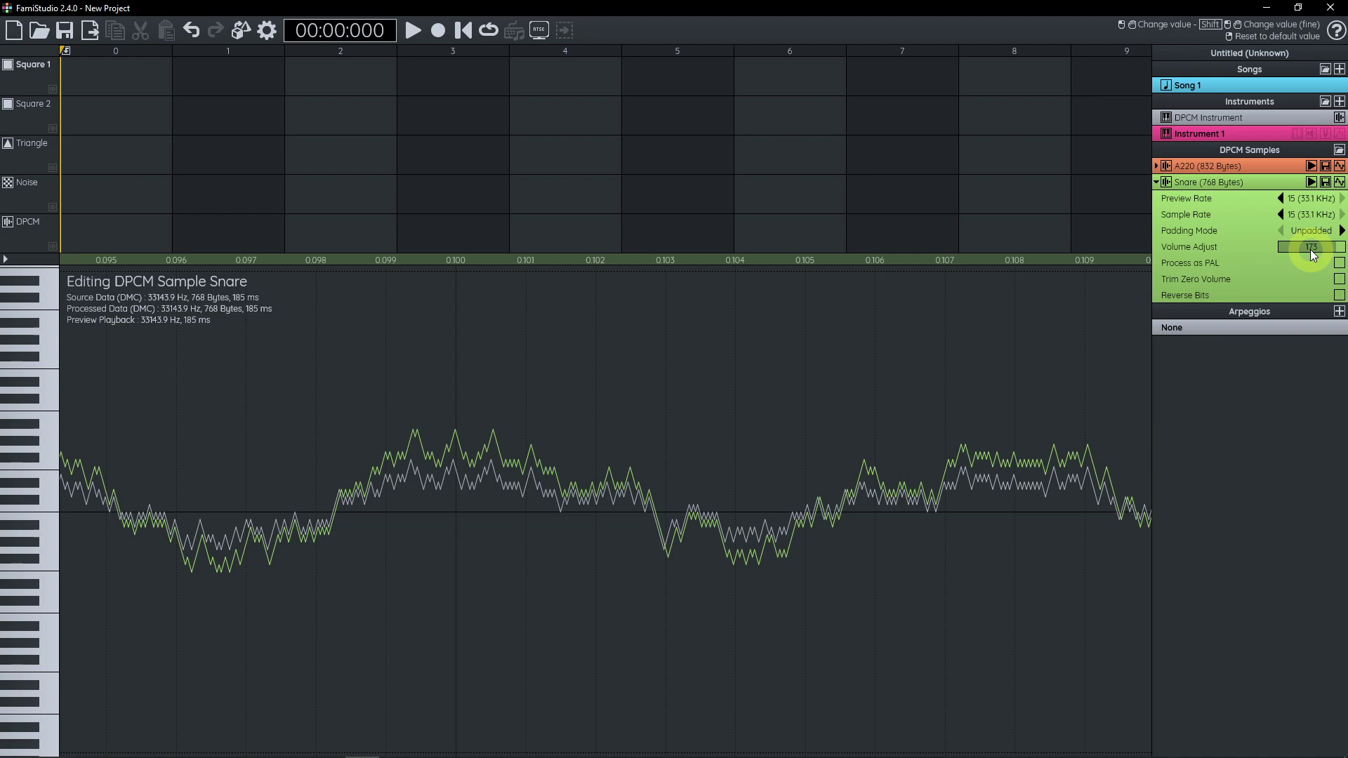
Collapse Snare's properties, open A220's waveform and set its volume adjust to 69
{"action": "left_click", "coordinate": [1157, 182]}
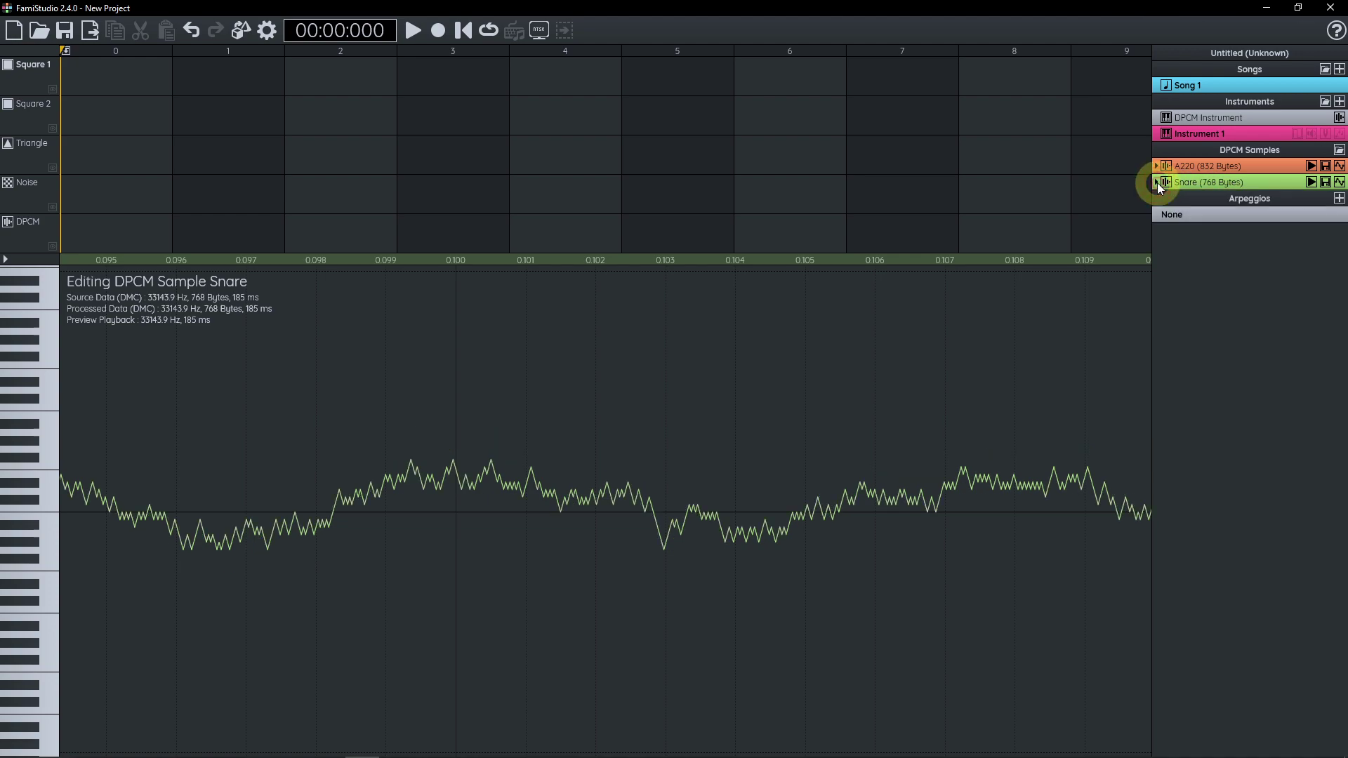
{"action": "left_click", "coordinate": [1339, 166]}
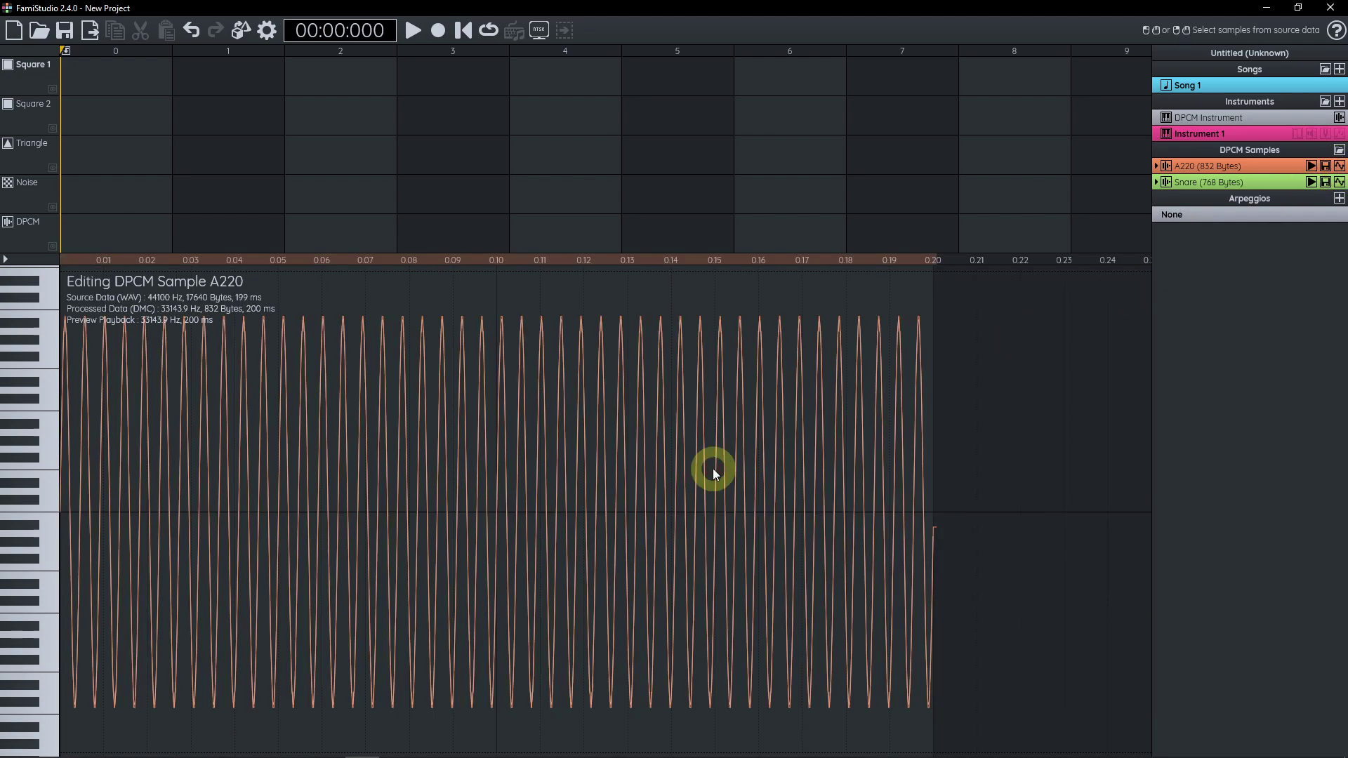
{"action": "left_click", "coordinate": [1155, 166]}
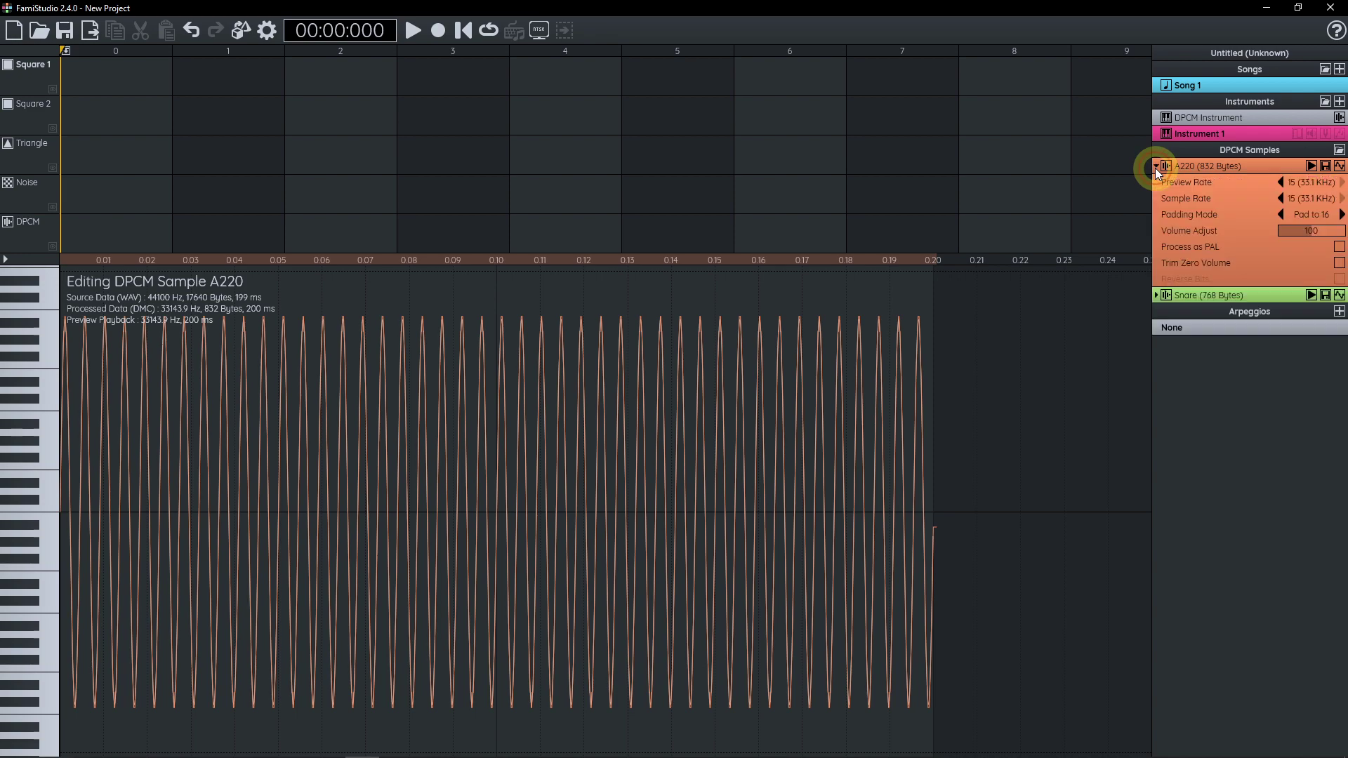
{"action": "left_click_drag", "start_coordinate": [1306, 232], "coordinate": [1298, 232]}
{"action": "scroll", "coordinate": [700, 486], "scroll_direction": "up", "scroll_amount": 1}
{"action": "scroll", "coordinate": [742, 484], "scroll_direction": "up", "scroll_amount": 1}
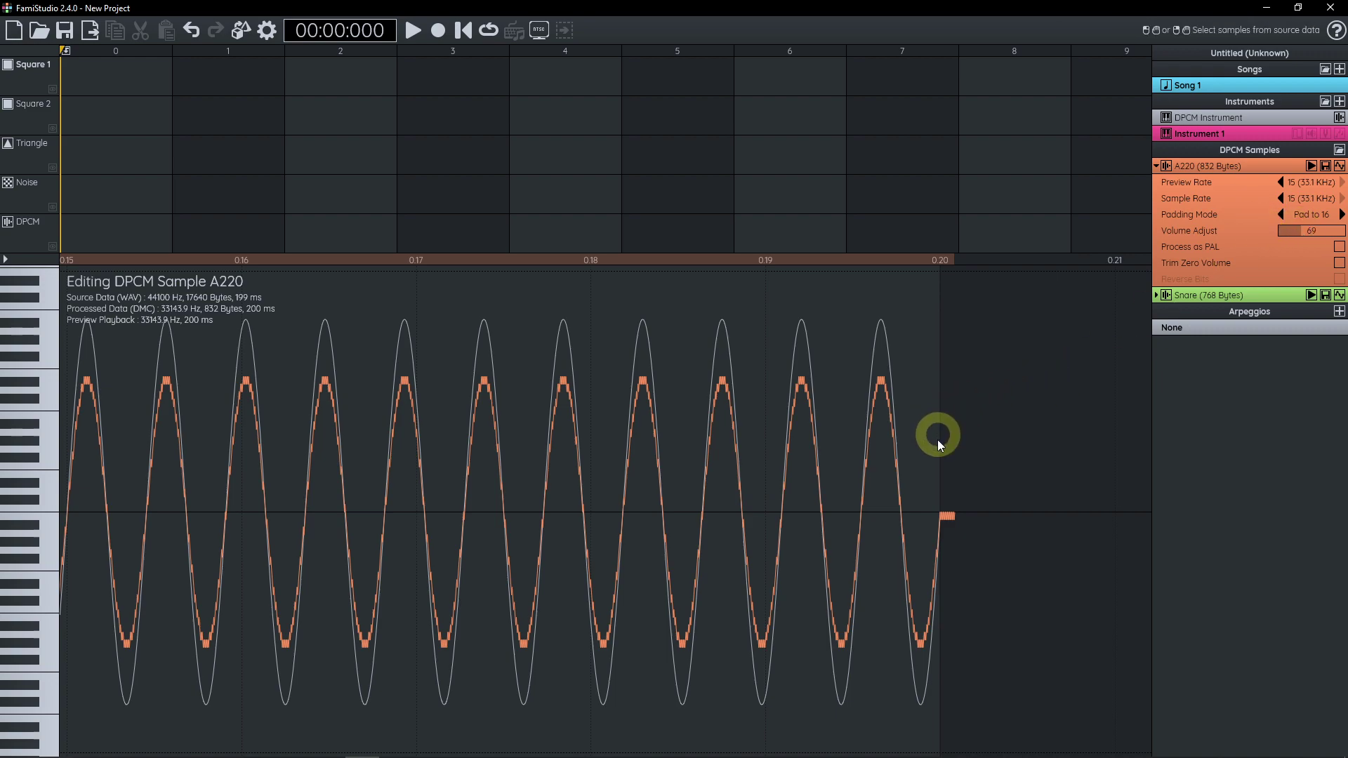
{"action": "scroll", "coordinate": [934, 494], "scroll_direction": "up", "scroll_amount": 2}
{"action": "scroll", "coordinate": [932, 496], "scroll_direction": "up", "scroll_amount": 6}
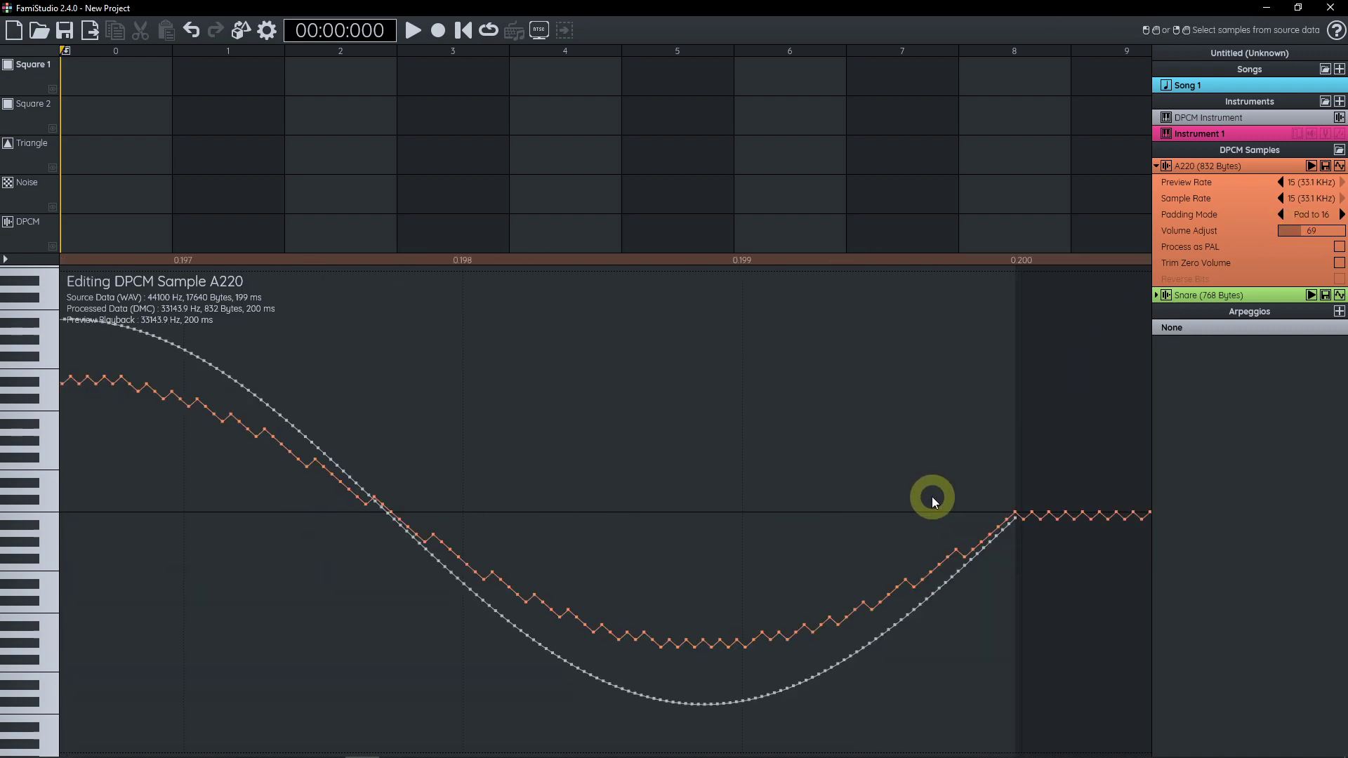
{"action": "left_click_drag", "start_coordinate": [382, 515], "coordinate": [1022, 511]}
{"action": "key", "text": "Delete"}
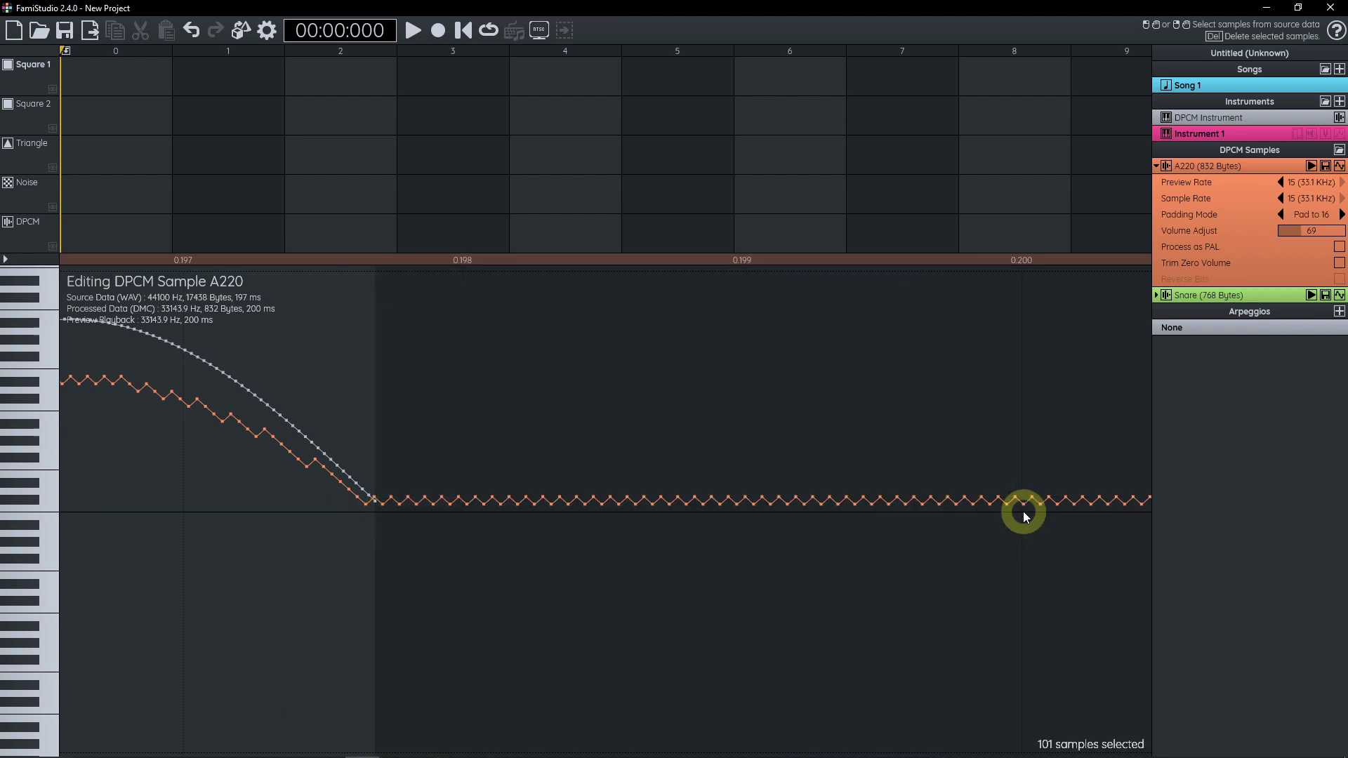
{"action": "key", "text": "ctrl+z"}
{"action": "scroll", "coordinate": [653, 531], "scroll_direction": "down", "scroll_amount": 8}
{"action": "left_click", "coordinate": [527, 520]}
{"action": "scroll", "coordinate": [653, 504], "scroll_direction": "down", "scroll_amount": 2}
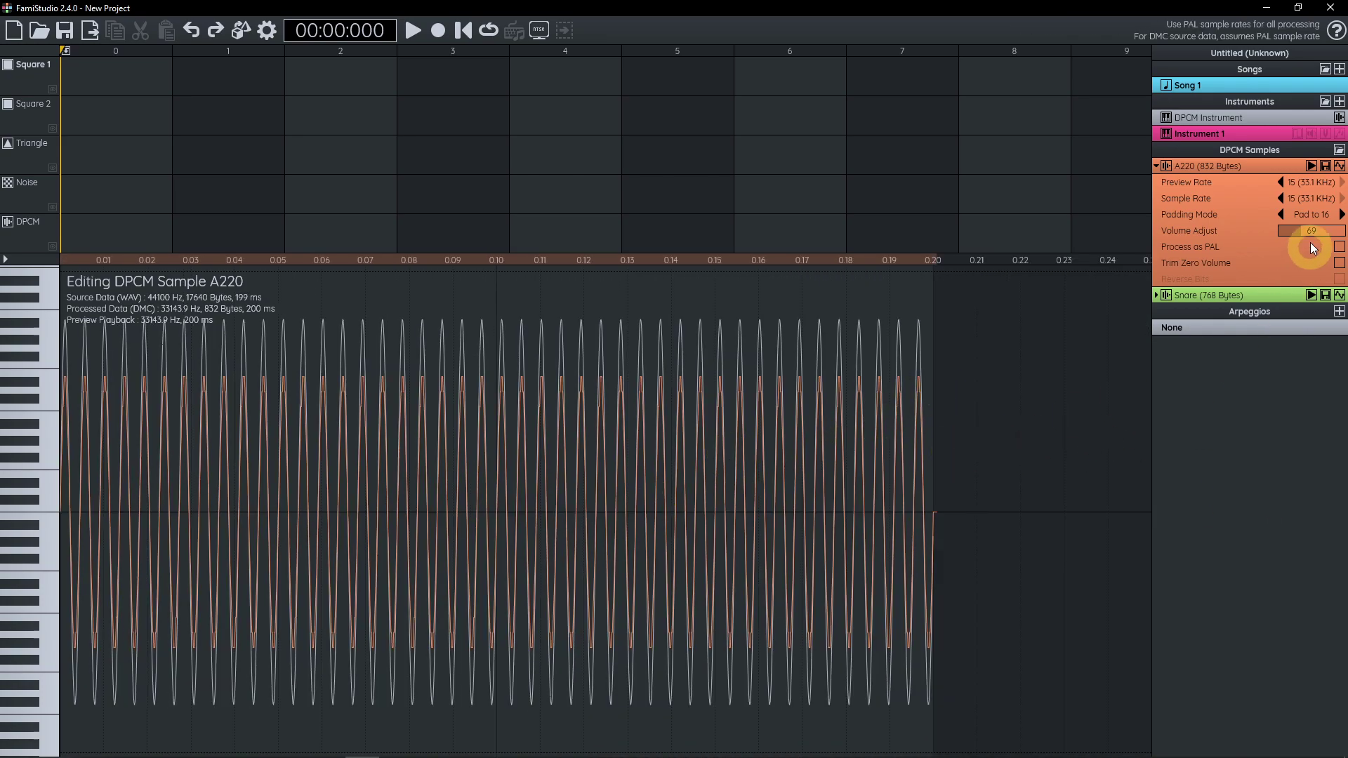
Raise A220's volume adjust to 81 and draw a rise-then-fade-to-silence volume envelope
{"action": "left_click_drag", "start_coordinate": [1313, 234], "coordinate": [1304, 234]}
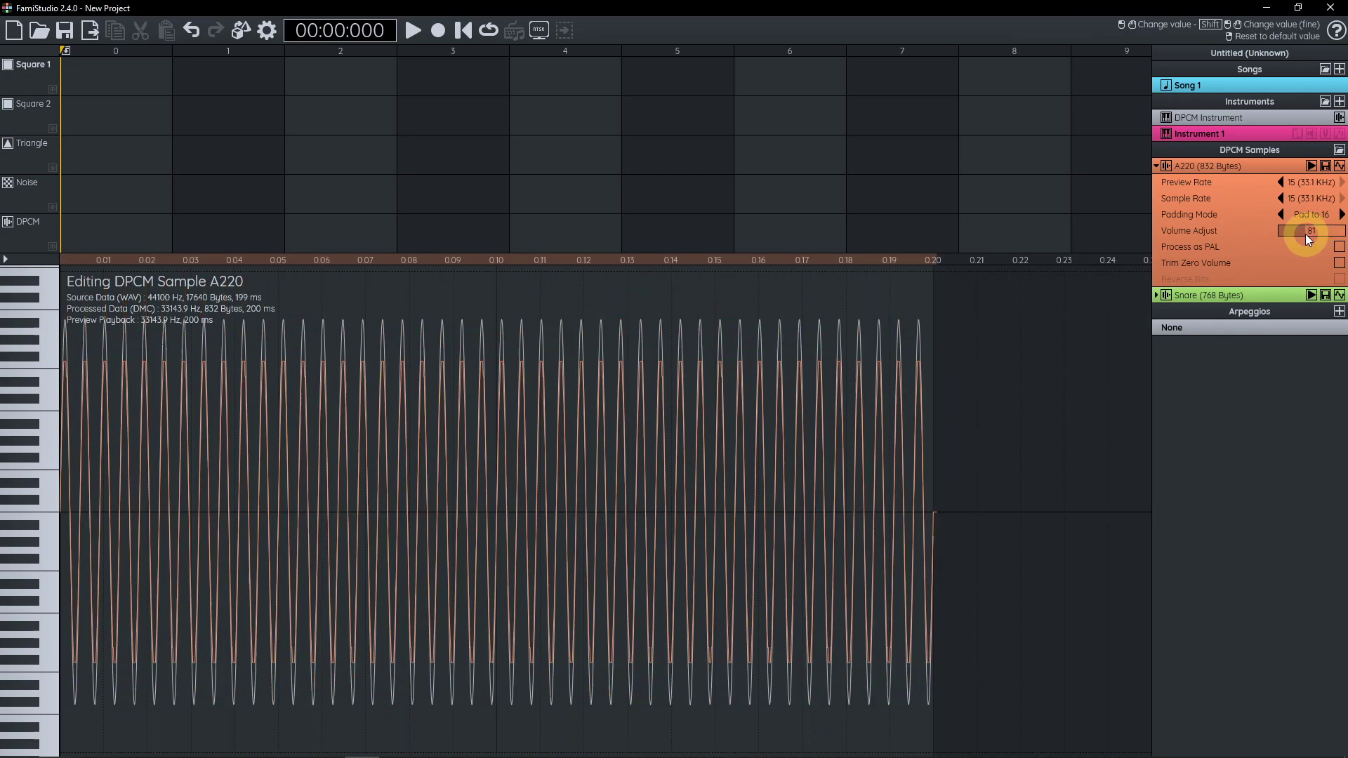
{"action": "left_click", "coordinate": [6, 259]}
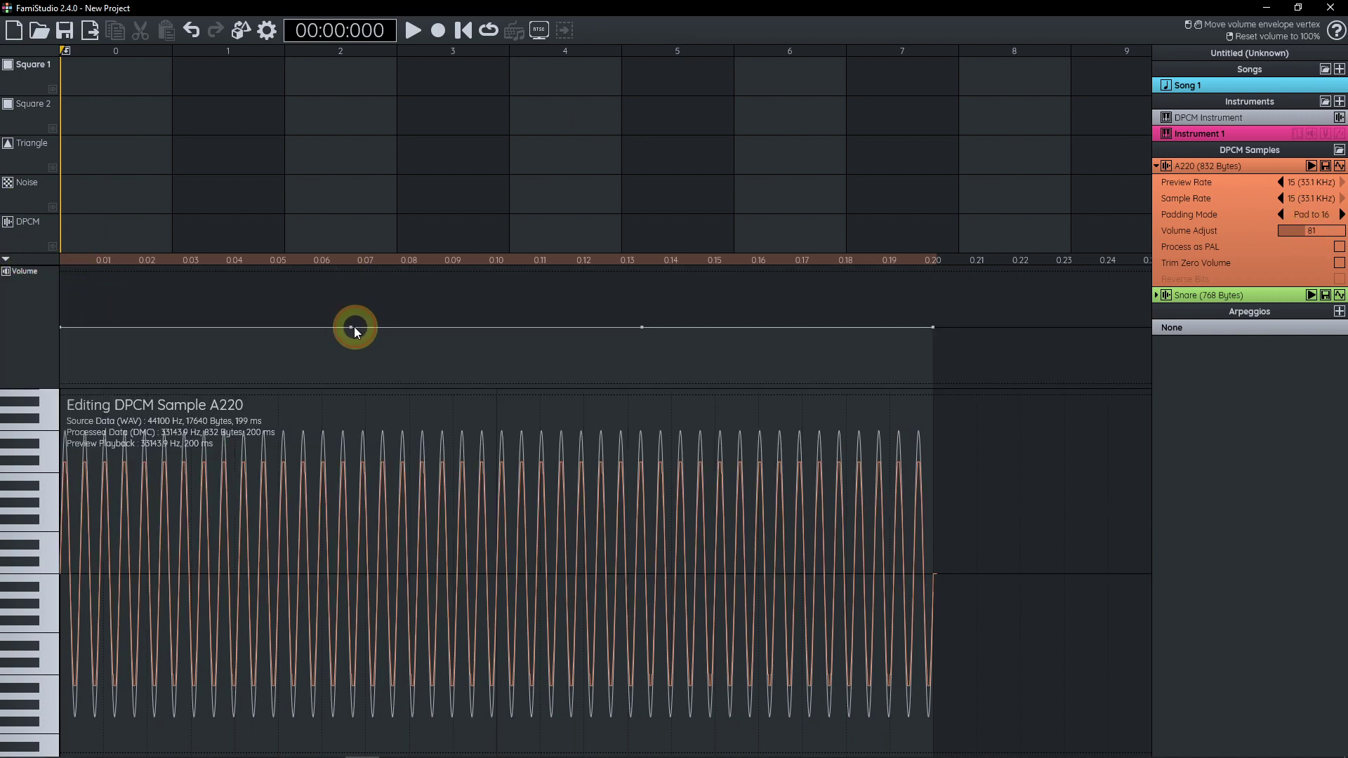
{"action": "left_click_drag", "start_coordinate": [348, 323], "coordinate": [219, 304]}
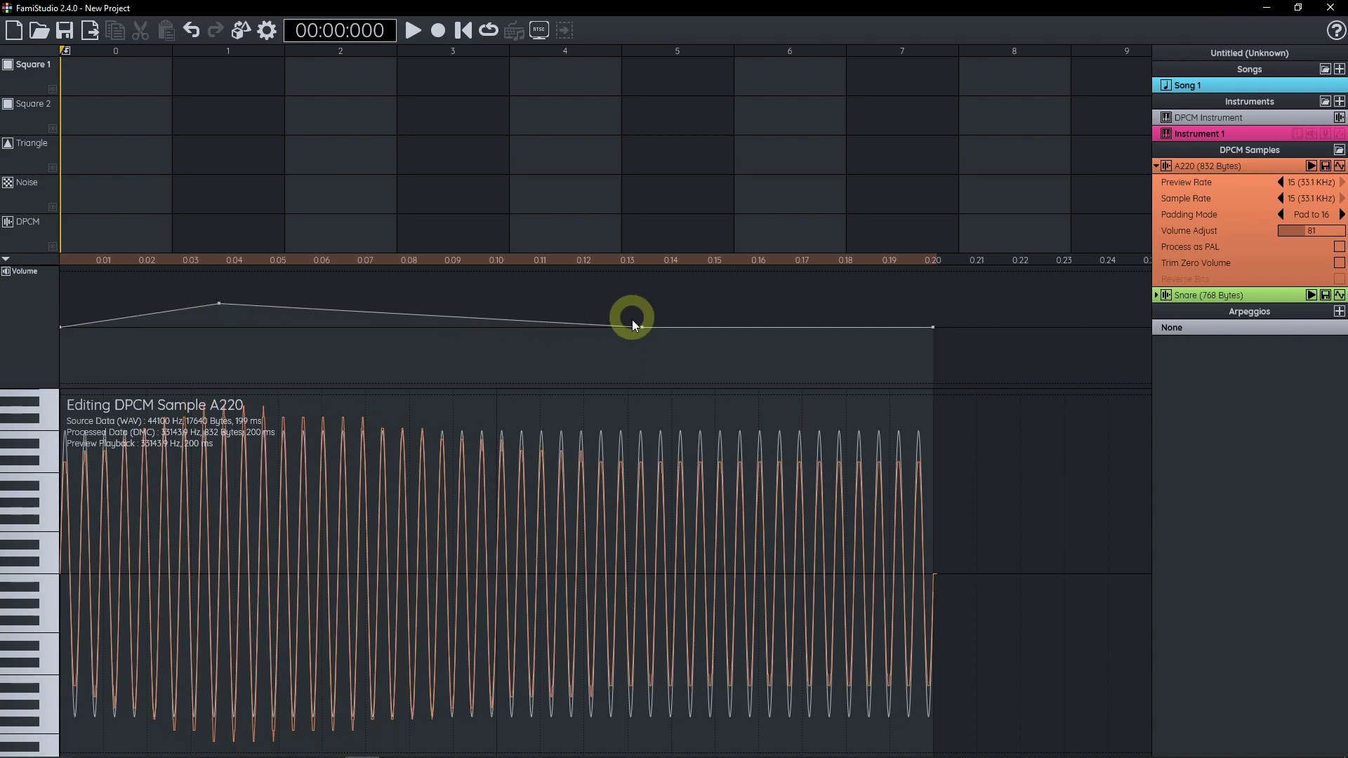
{"action": "left_click_drag", "start_coordinate": [642, 327], "coordinate": [578, 414]}
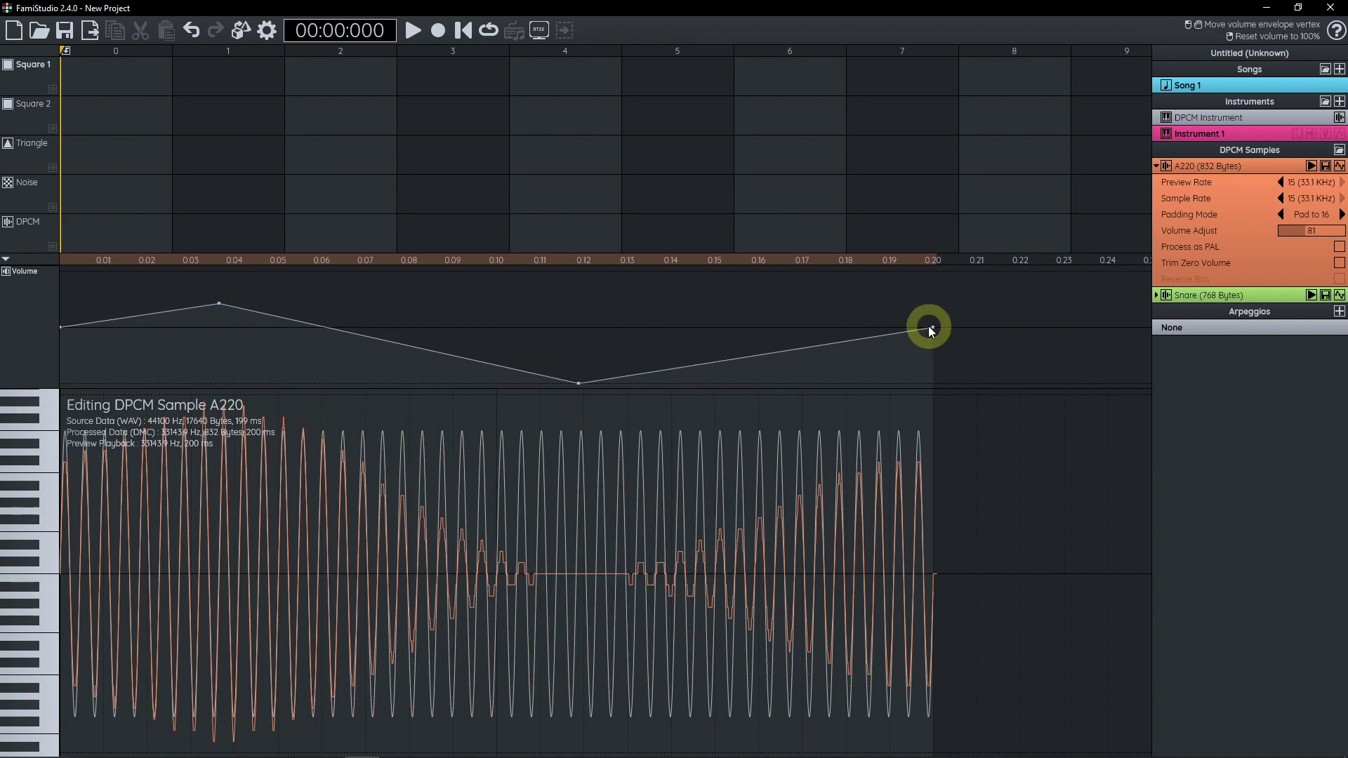
{"action": "left_click_drag", "start_coordinate": [931, 326], "coordinate": [933, 385]}
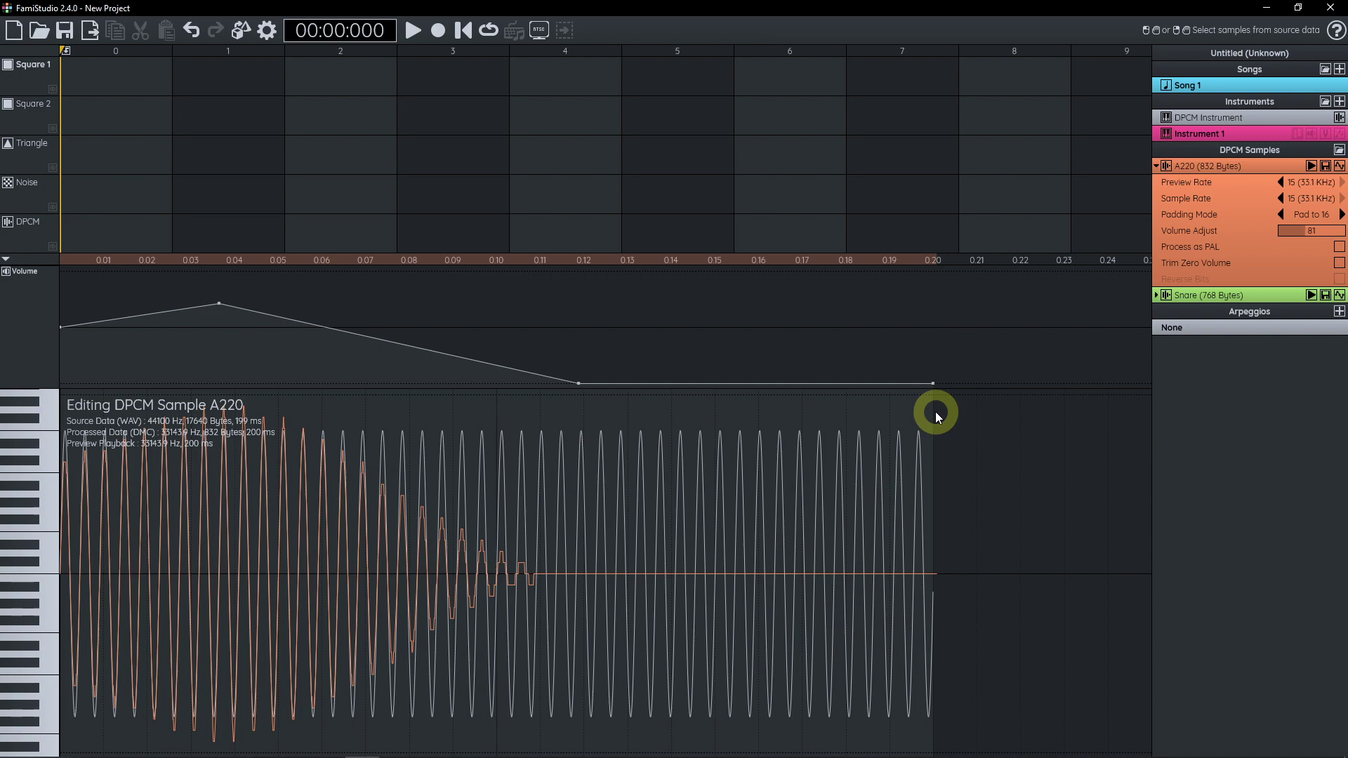
Play the reshaped A220 sample three times to hear the envelope
{"action": "left_click", "coordinate": [1310, 167]}
{"action": "left_click", "coordinate": [1310, 167]}
{"action": "left_click", "coordinate": [1310, 168]}
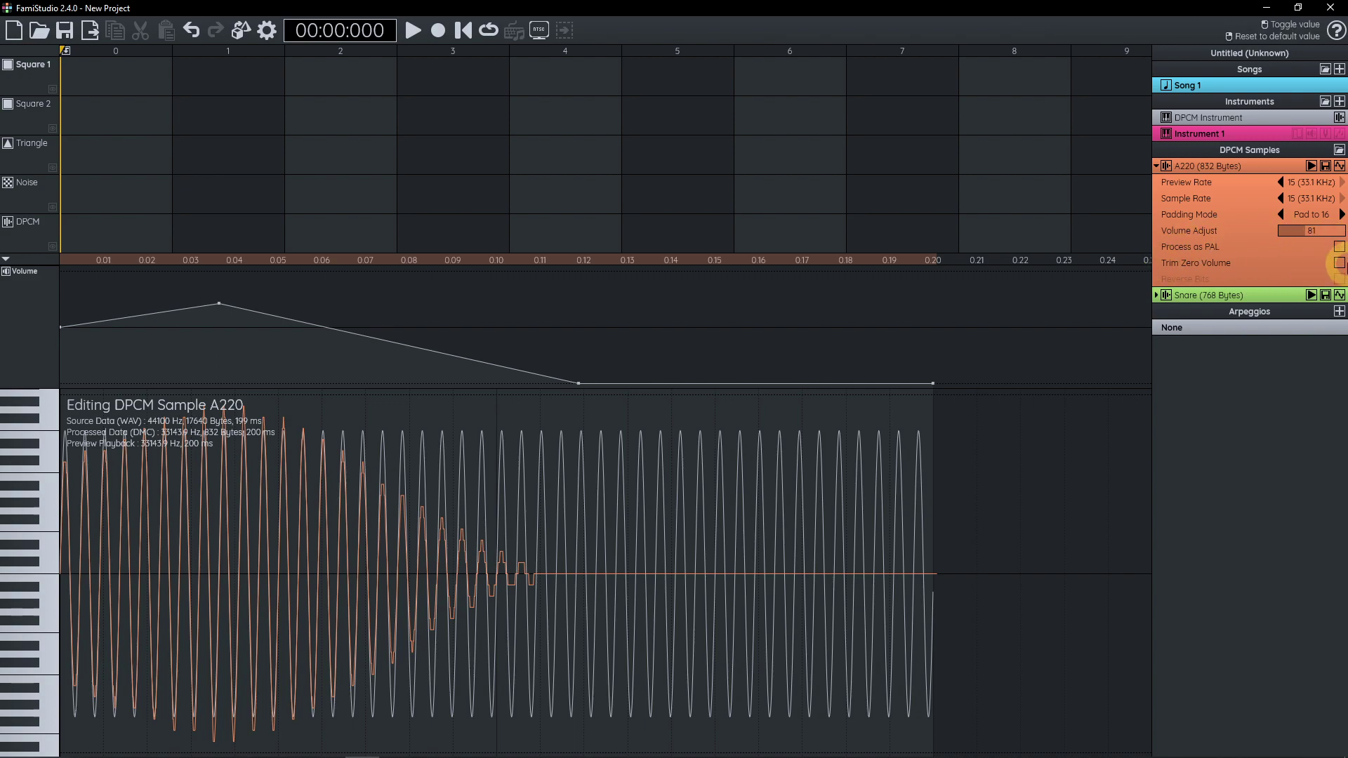
Enable Trim Zero Volume and shift the fade point later, lengthening A220 to 528 bytes
{"action": "left_click", "coordinate": [1339, 263]}
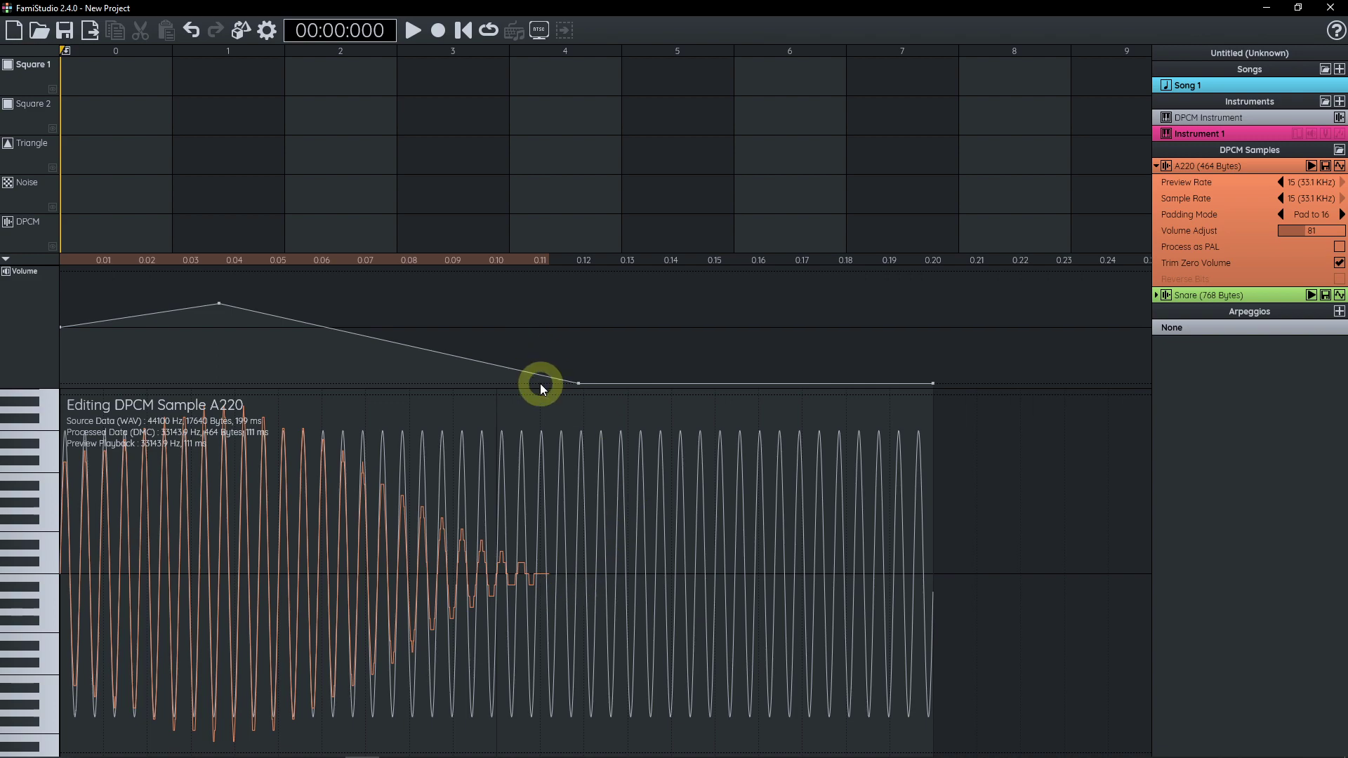
{"action": "left_click_drag", "start_coordinate": [578, 385], "coordinate": [646, 385]}
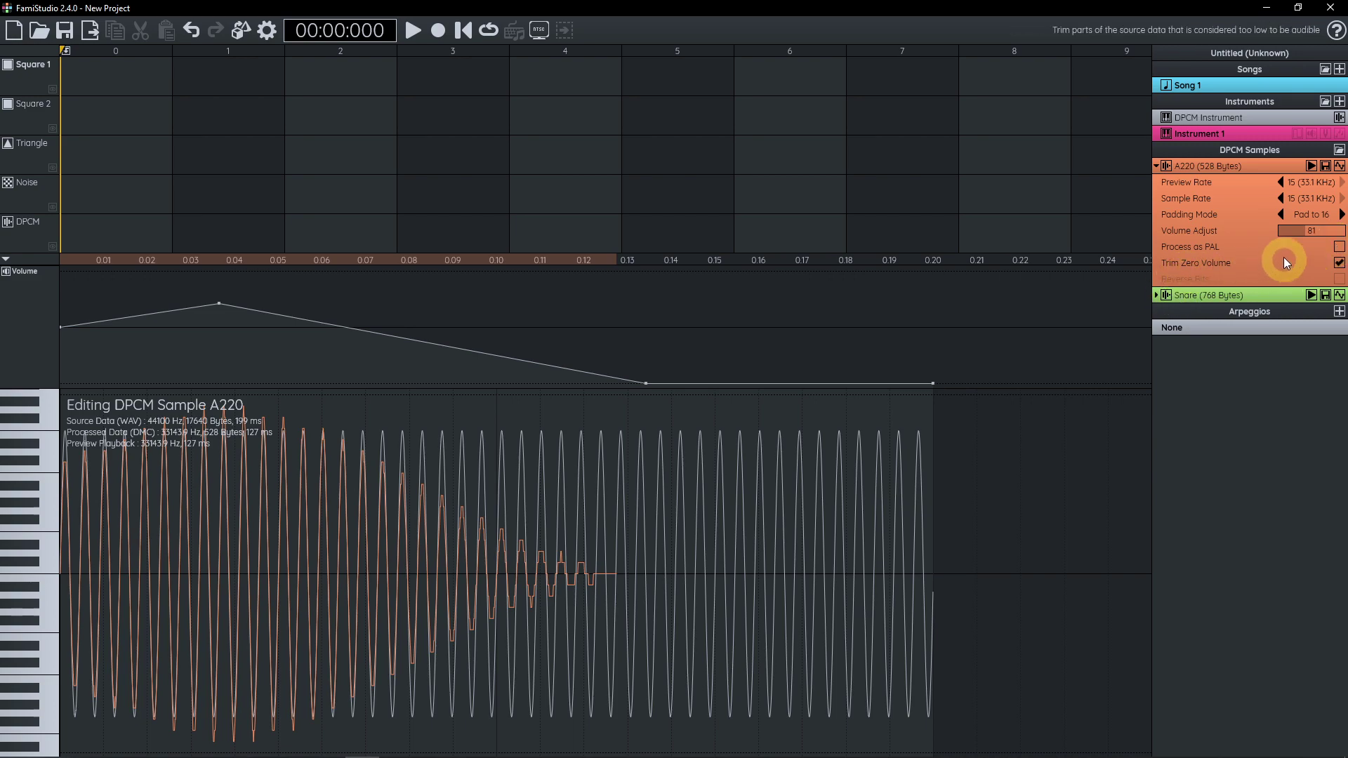
{"action": "left_click", "coordinate": [1157, 295]}
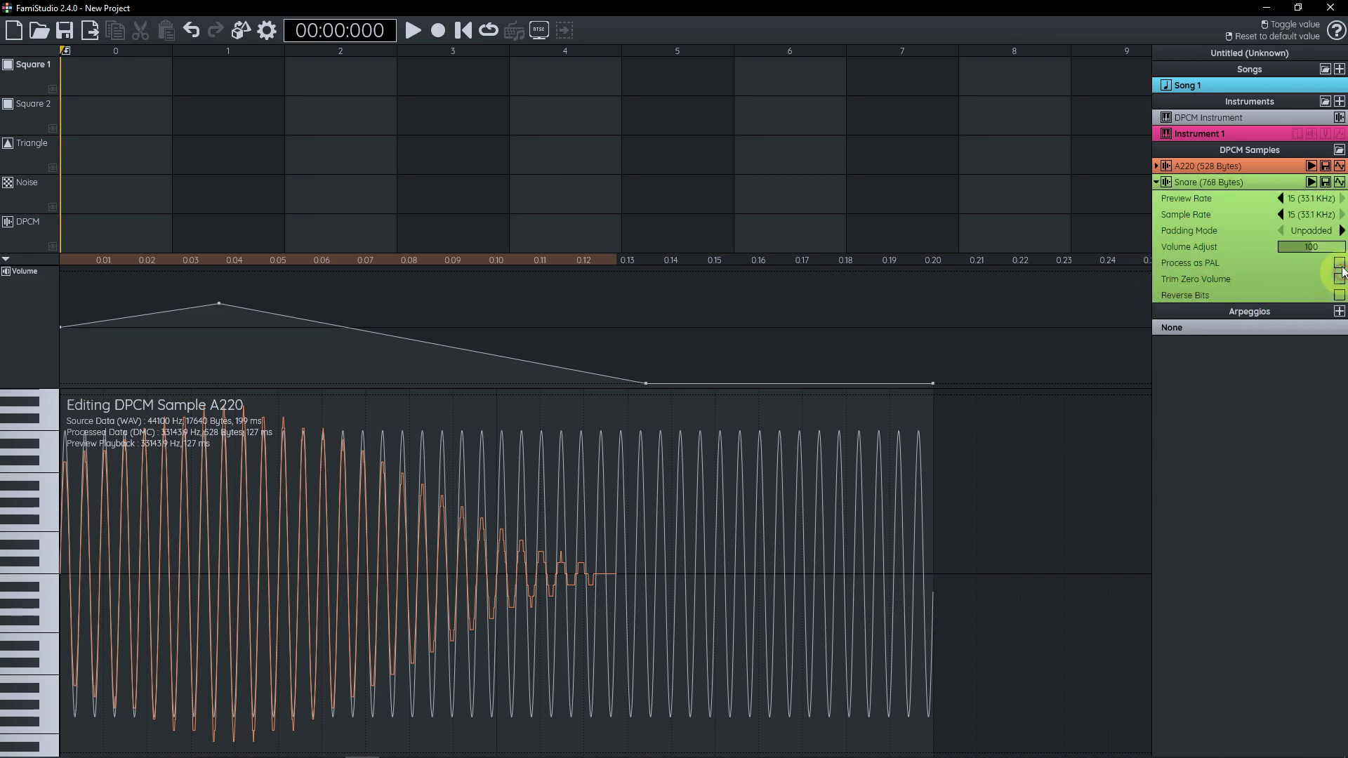
{"action": "left_click", "coordinate": [1340, 182]}
{"action": "scroll", "coordinate": [664, 522], "scroll_direction": "up", "scroll_amount": 2}
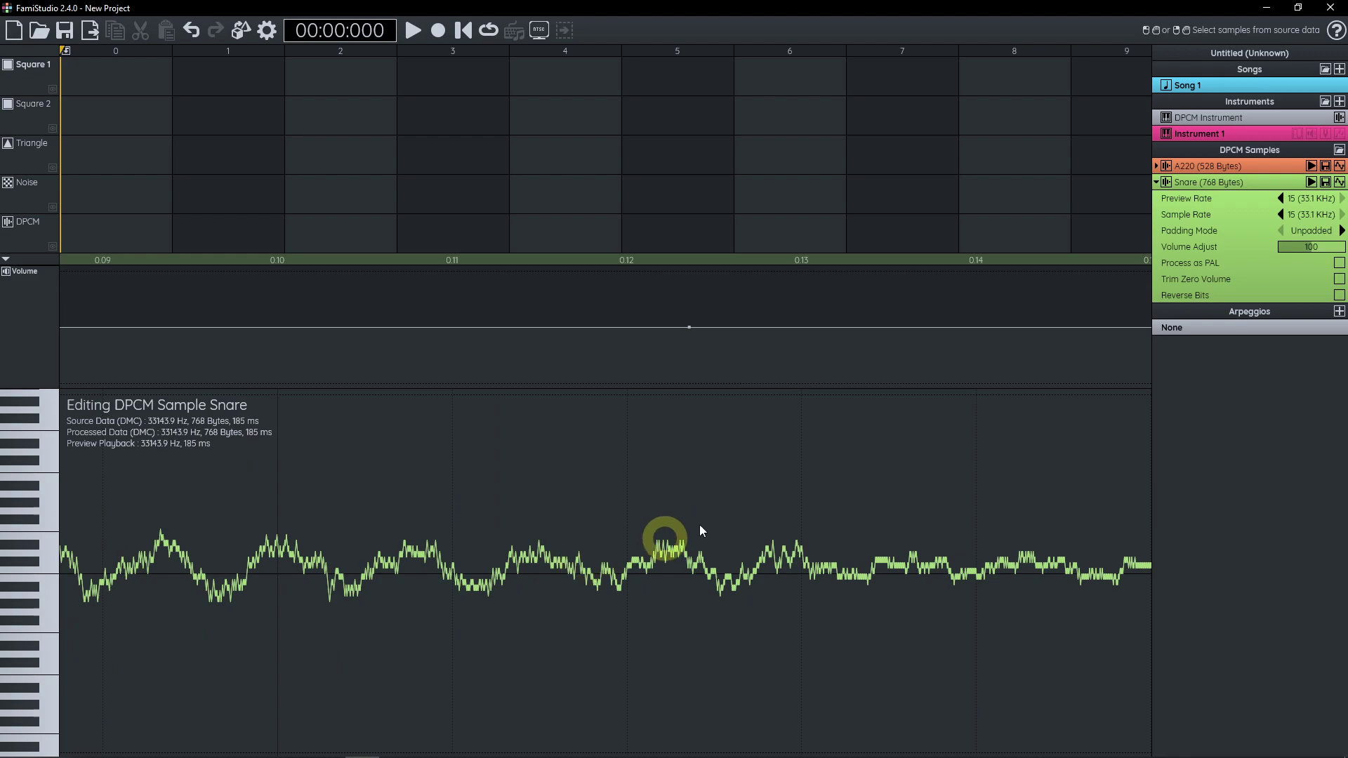
{"action": "left_click", "coordinate": [1339, 295]}
{"action": "scroll", "coordinate": [604, 633], "scroll_direction": "up", "scroll_amount": 3}
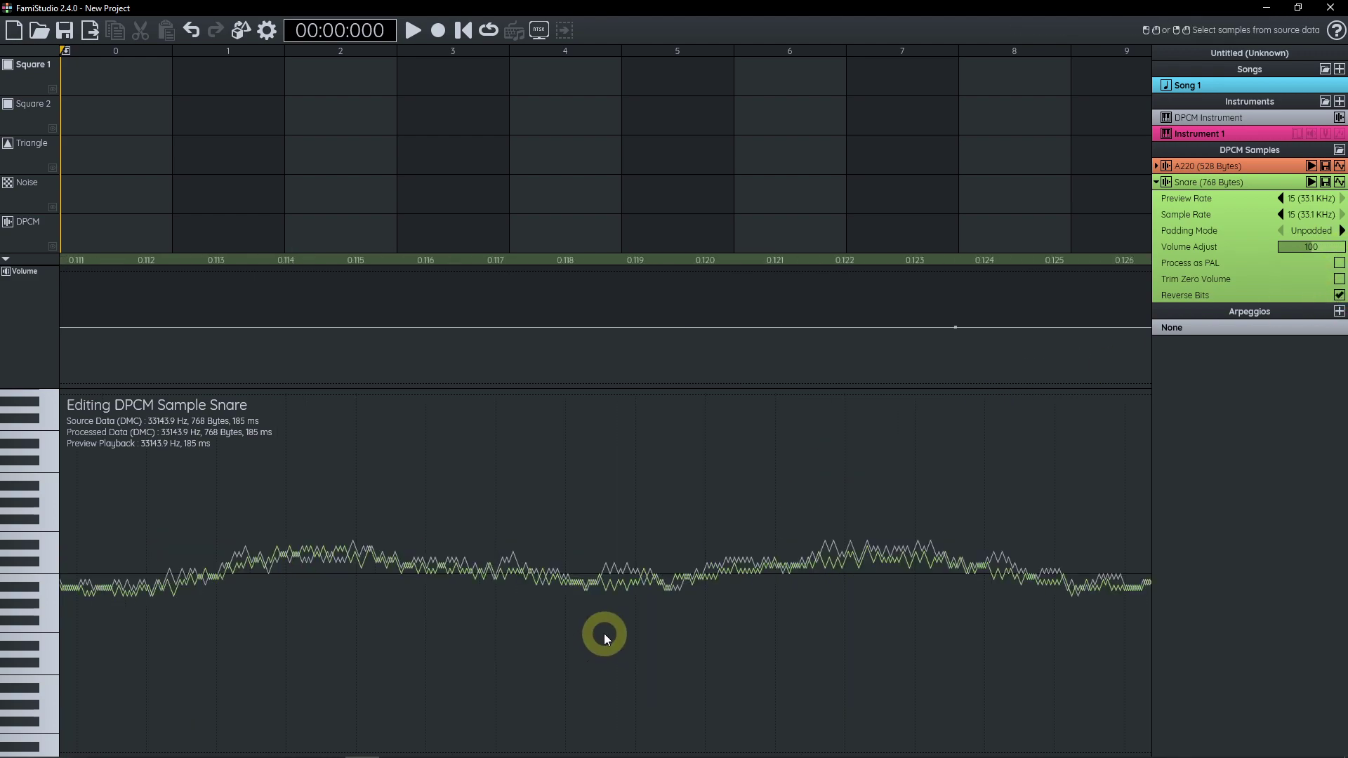
{"action": "scroll", "coordinate": [846, 581], "scroll_direction": "up", "scroll_amount": 2}
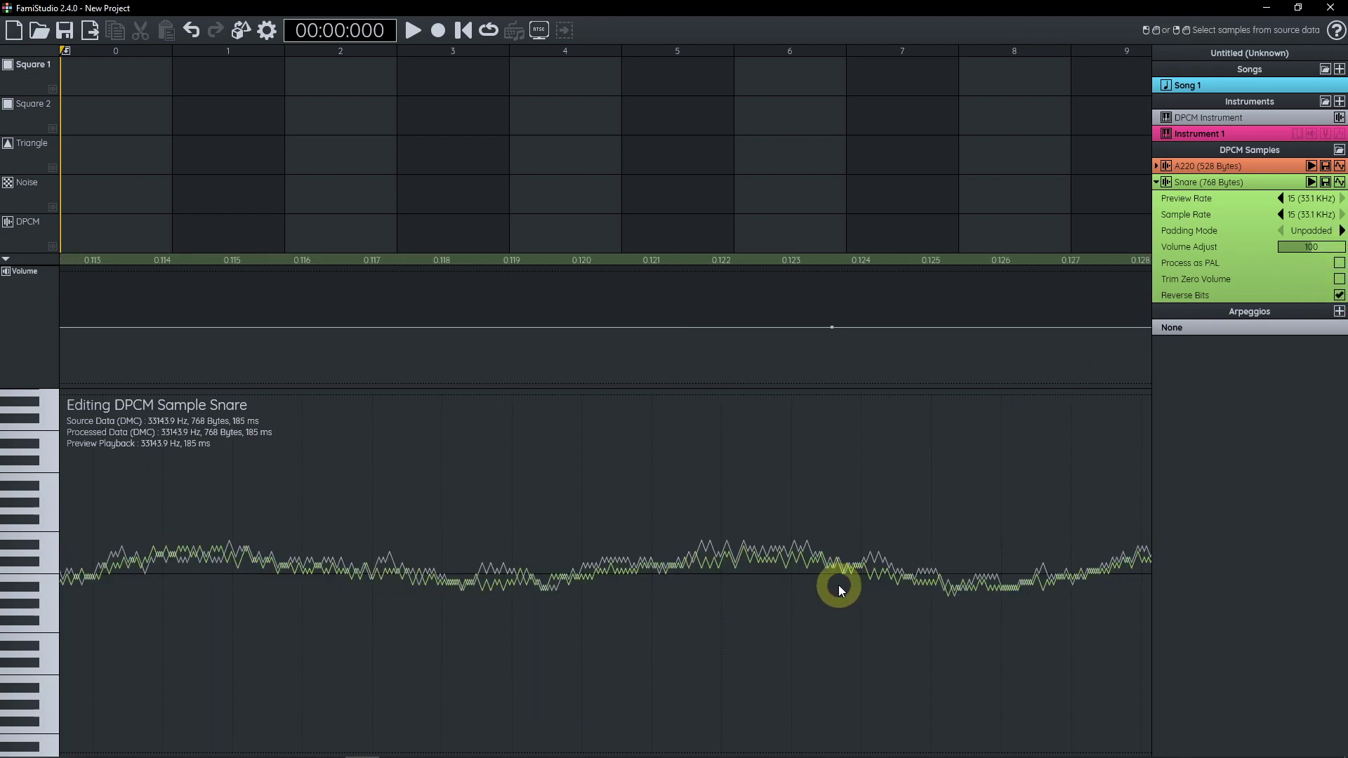
{"action": "left_click", "coordinate": [1340, 296]}
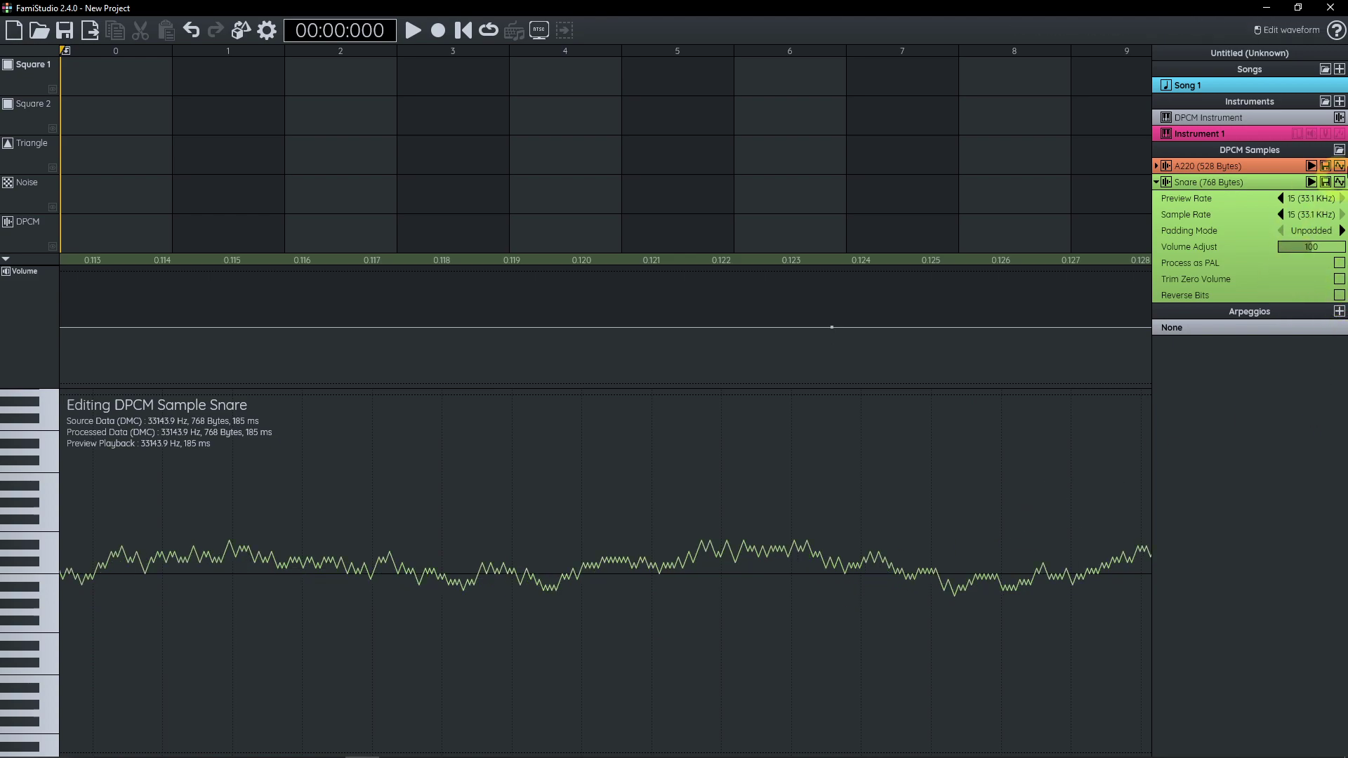
{"action": "left_click", "coordinate": [1340, 166]}
Switch the current instrument from Instrument 1 to DPCM Instrument
{"action": "scroll", "coordinate": [386, 554], "scroll_direction": "down", "scroll_amount": 1}
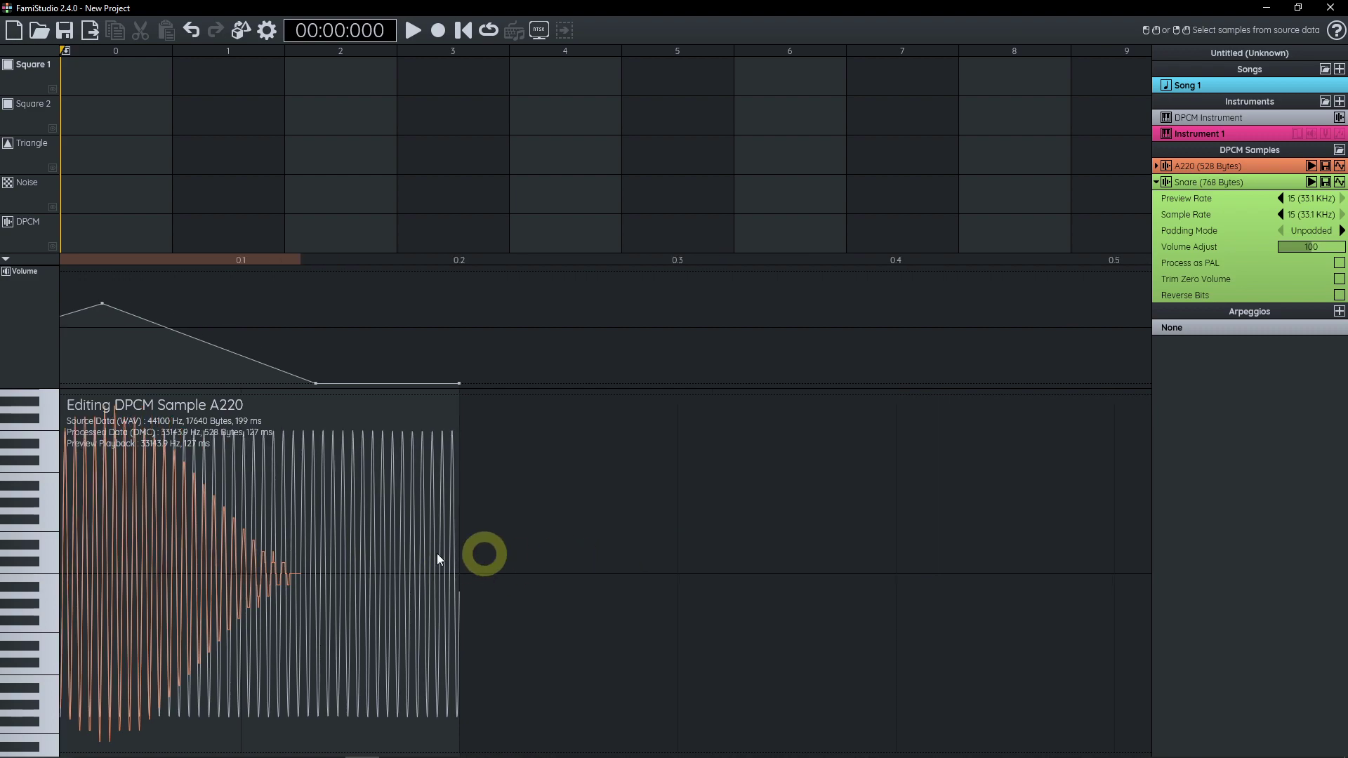
{"action": "scroll", "coordinate": [386, 554], "scroll_direction": "up", "scroll_amount": 3}
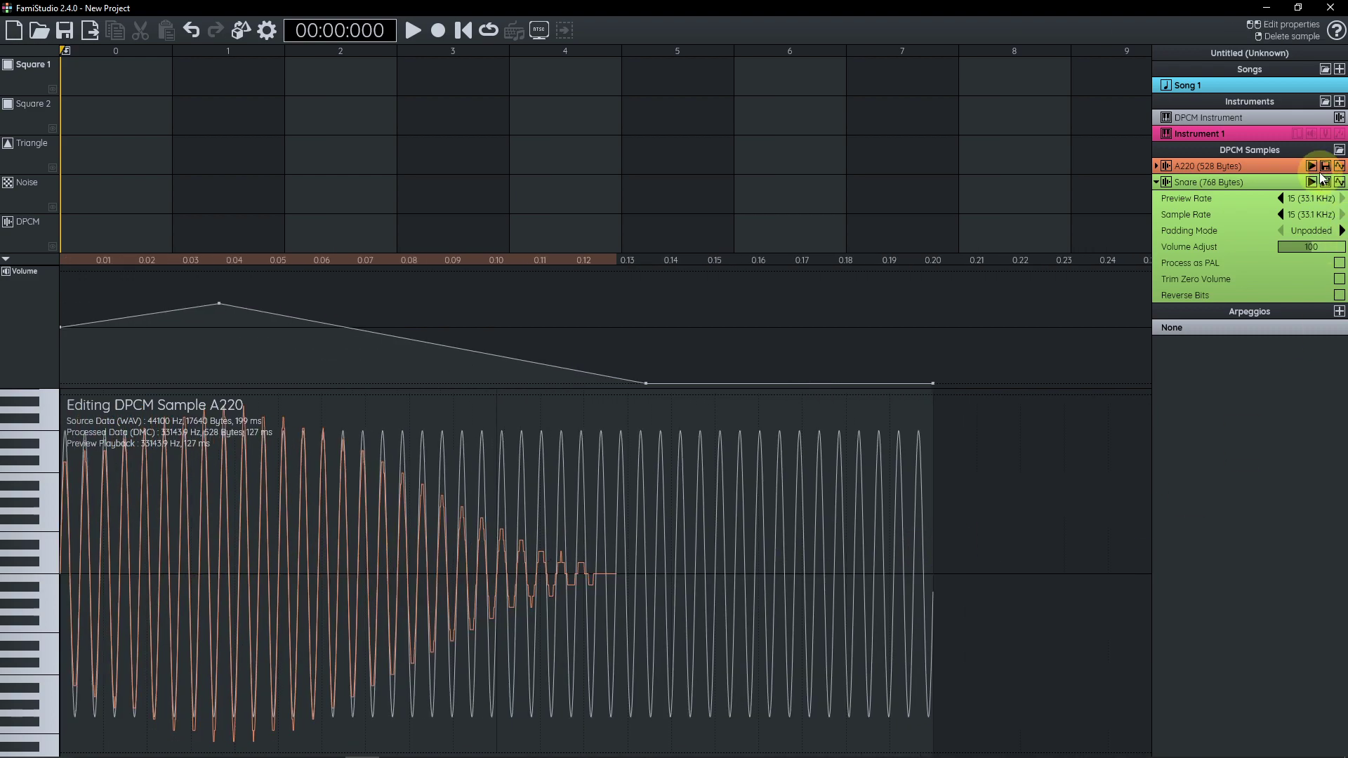
{"action": "left_click", "coordinate": [1225, 117]}
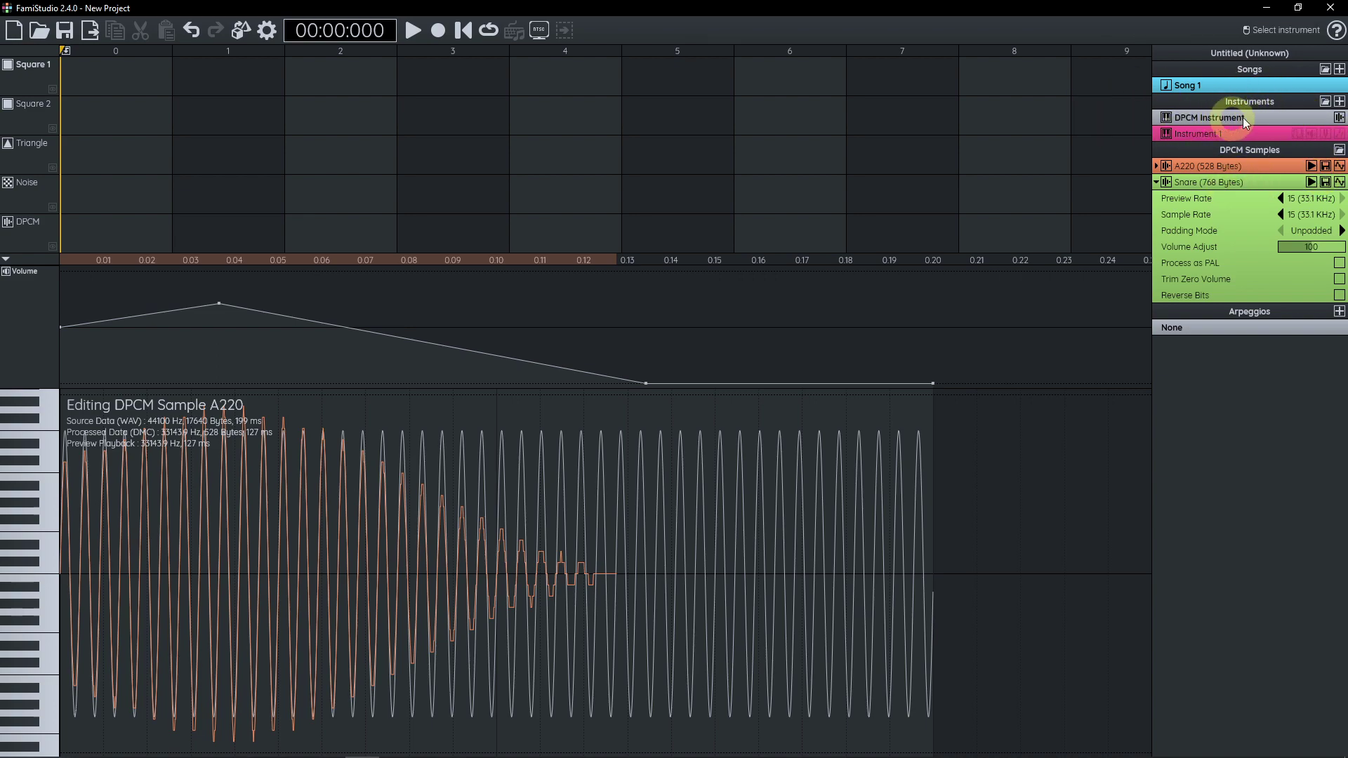
Assign the A220 sample to key A4 in the DPCM Instrument's key mapping, using 576 bytes
{"action": "left_click", "coordinate": [1338, 117]}
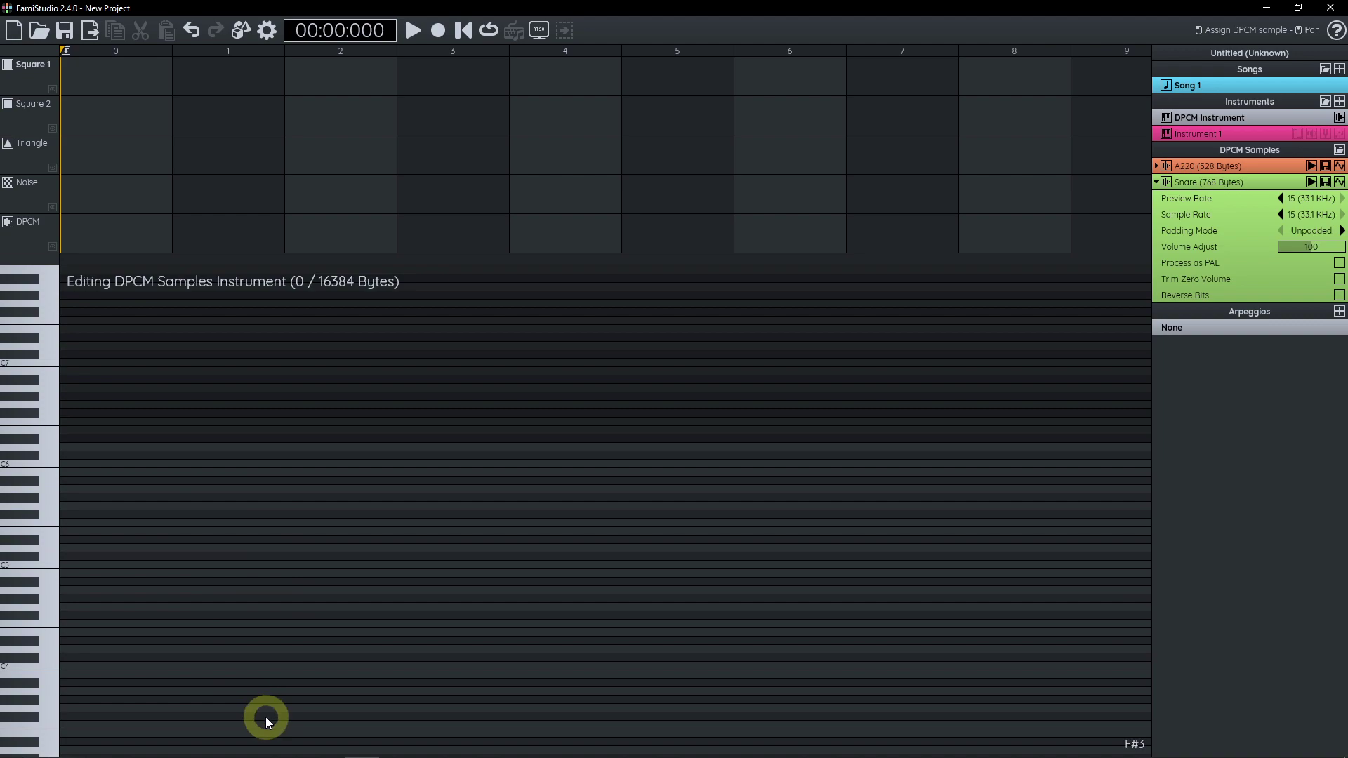
{"action": "left_click_drag", "start_coordinate": [265, 718], "coordinate": [569, 540]}
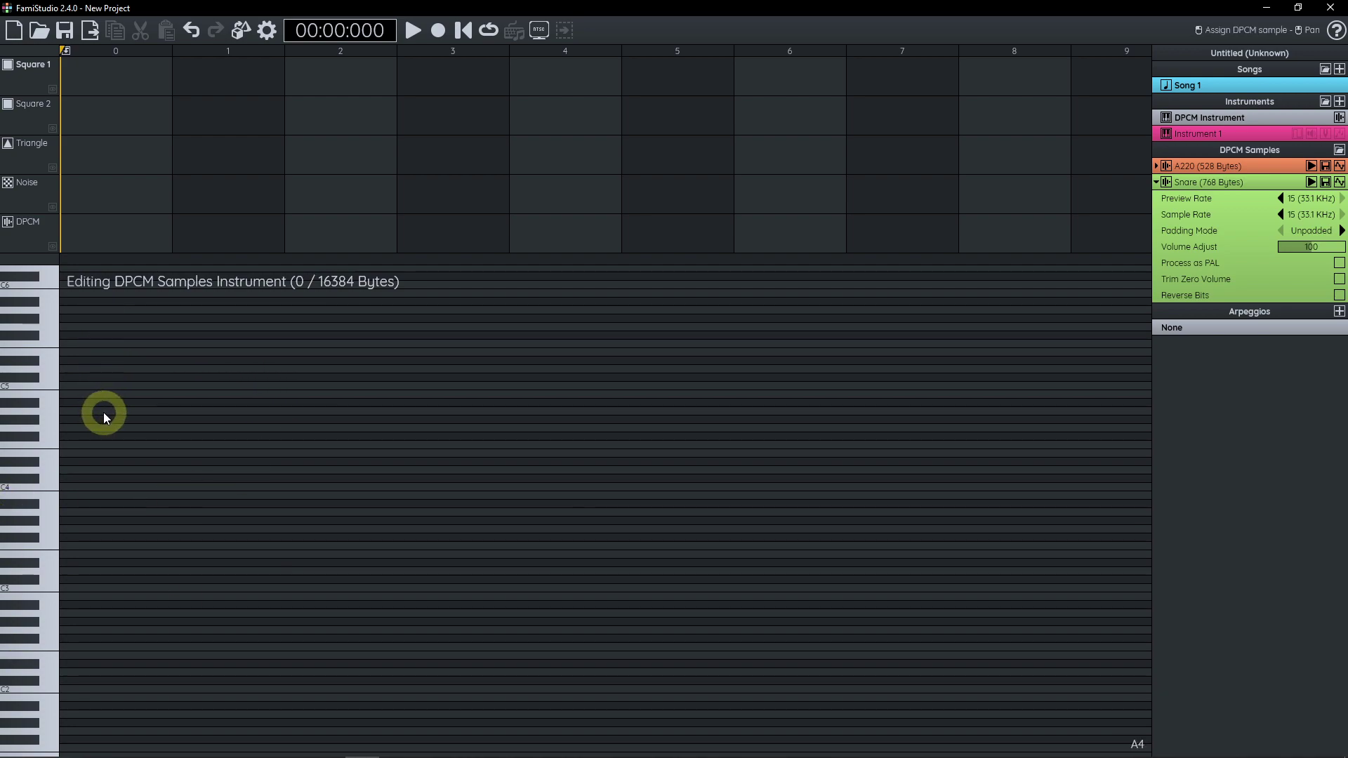
{"action": "left_click", "coordinate": [566, 421]}
{"action": "left_click", "coordinate": [624, 374]}
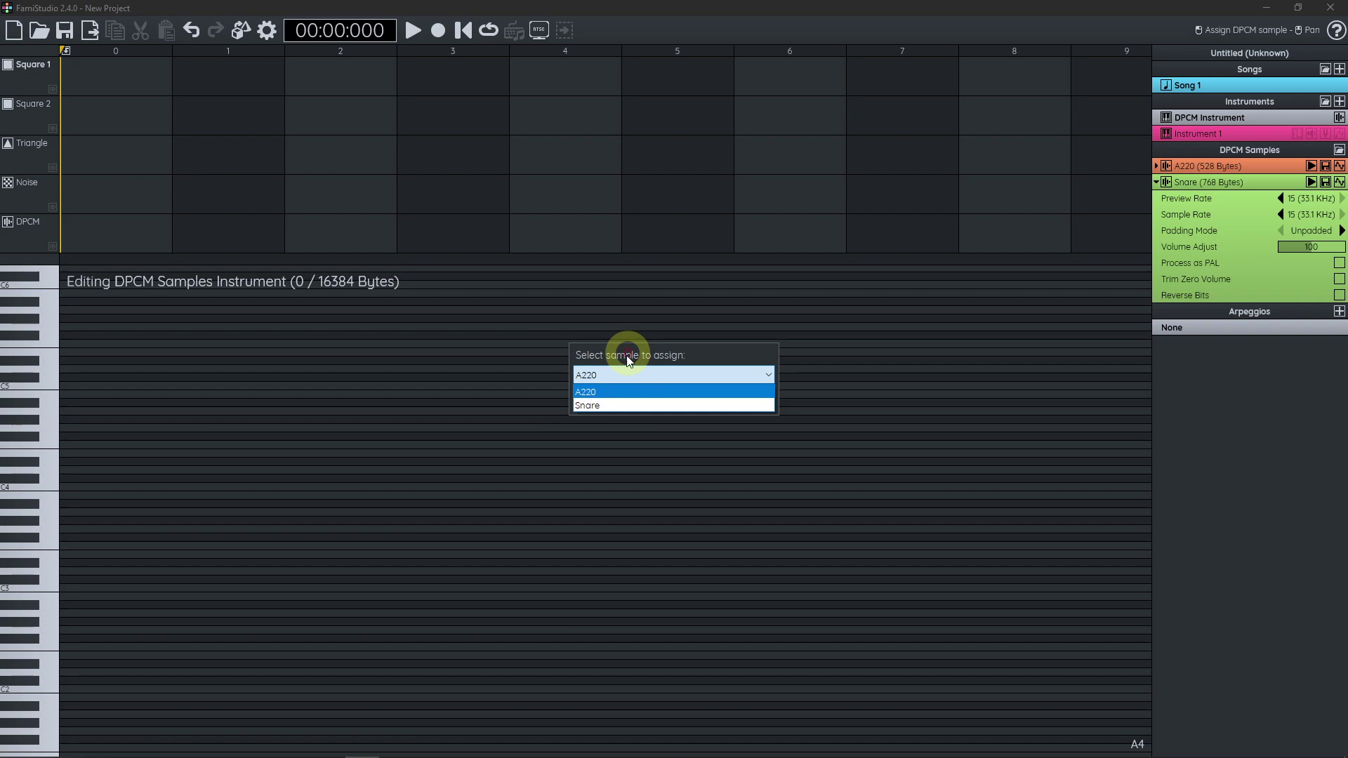
{"action": "left_click", "coordinate": [635, 393]}
{"action": "left_click", "coordinate": [738, 403]}
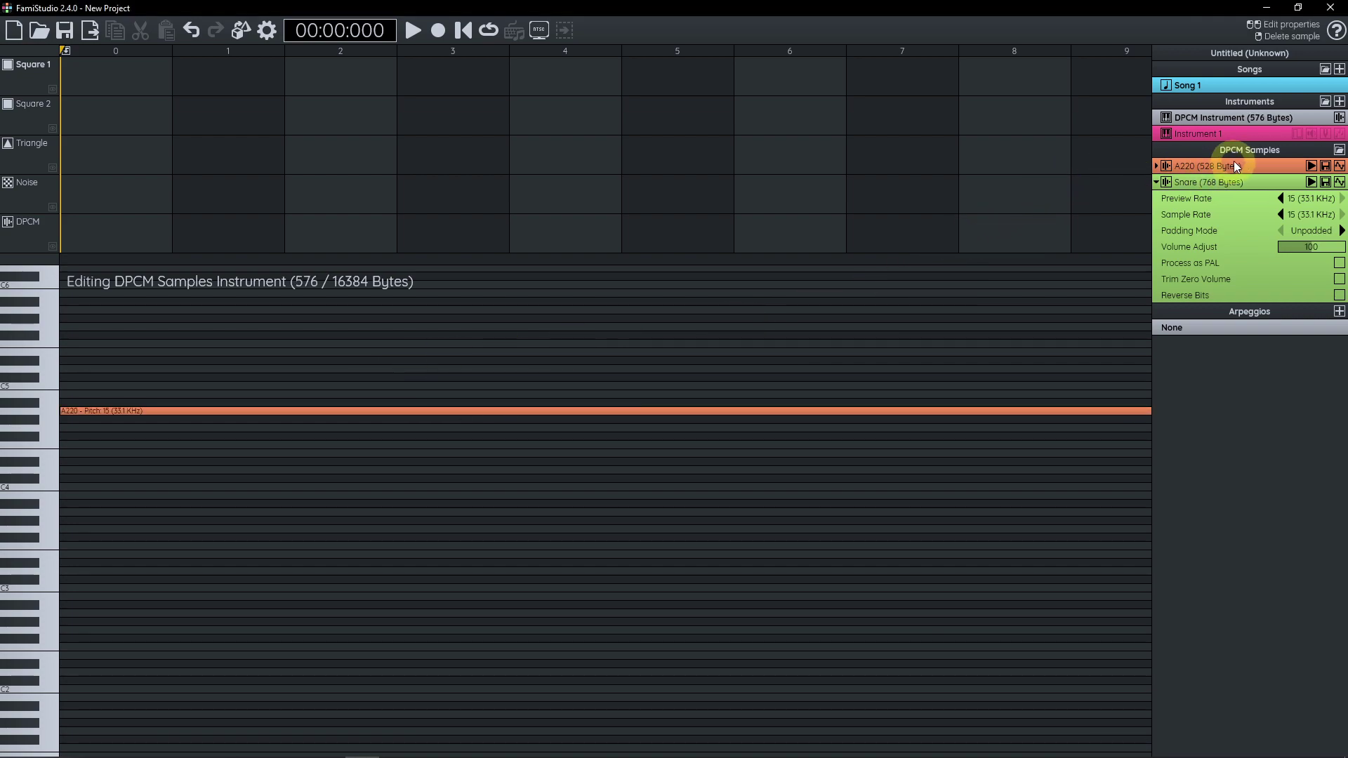
Map A220 onto a second, lower key and set that mapping's pitch to 14 (24.9 KHz)
{"action": "left_click_drag", "start_coordinate": [1268, 163], "coordinate": [137, 452]}
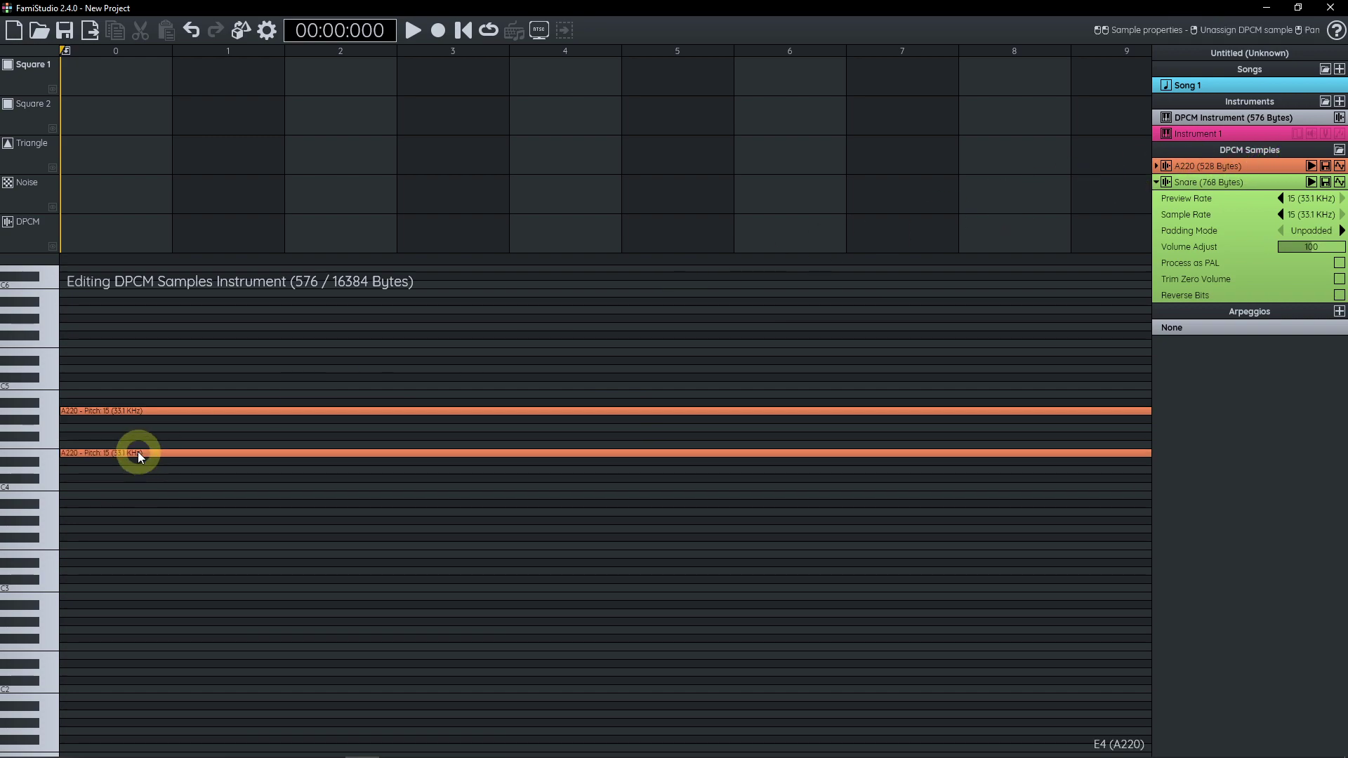
{"action": "double_click", "coordinate": [181, 453]}
{"action": "left_click", "coordinate": [263, 467]}
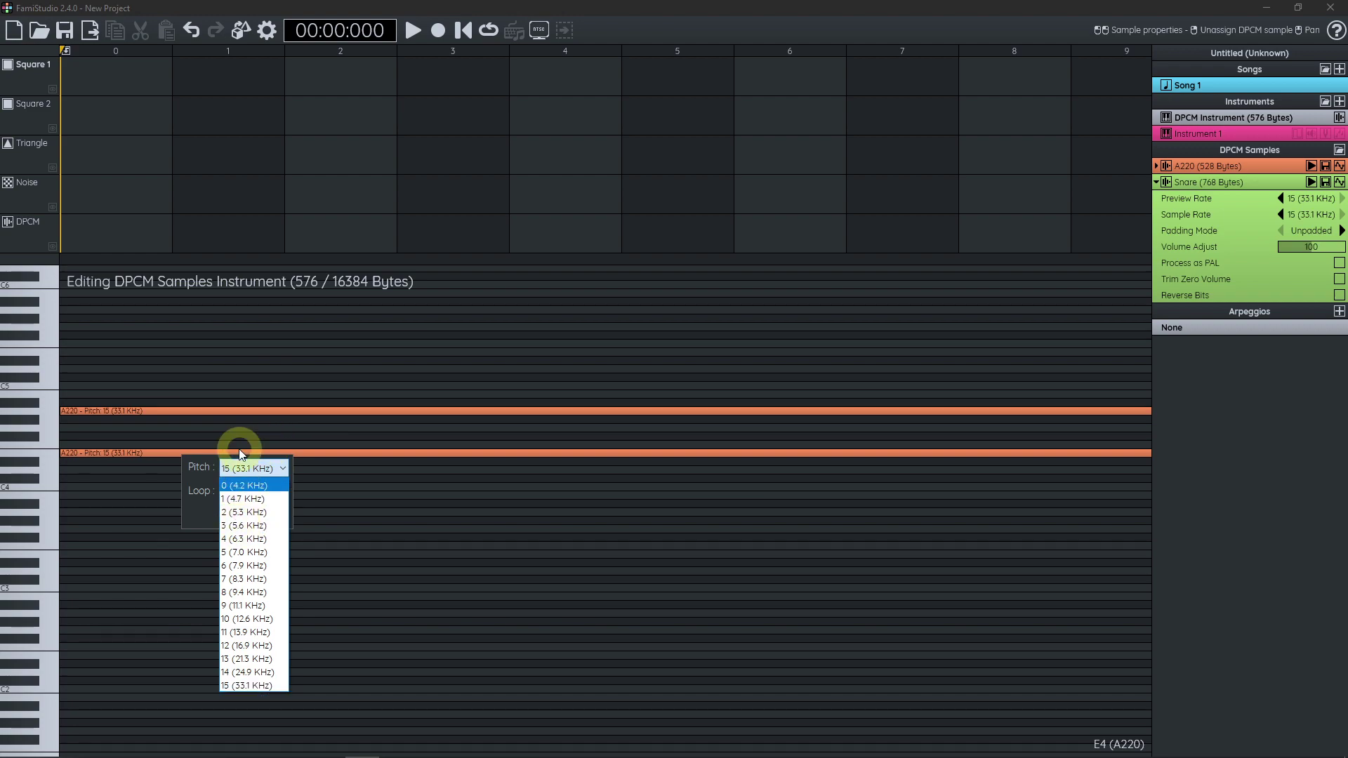
{"action": "left_click", "coordinate": [248, 663]}
{"action": "left_click", "coordinate": [254, 516]}
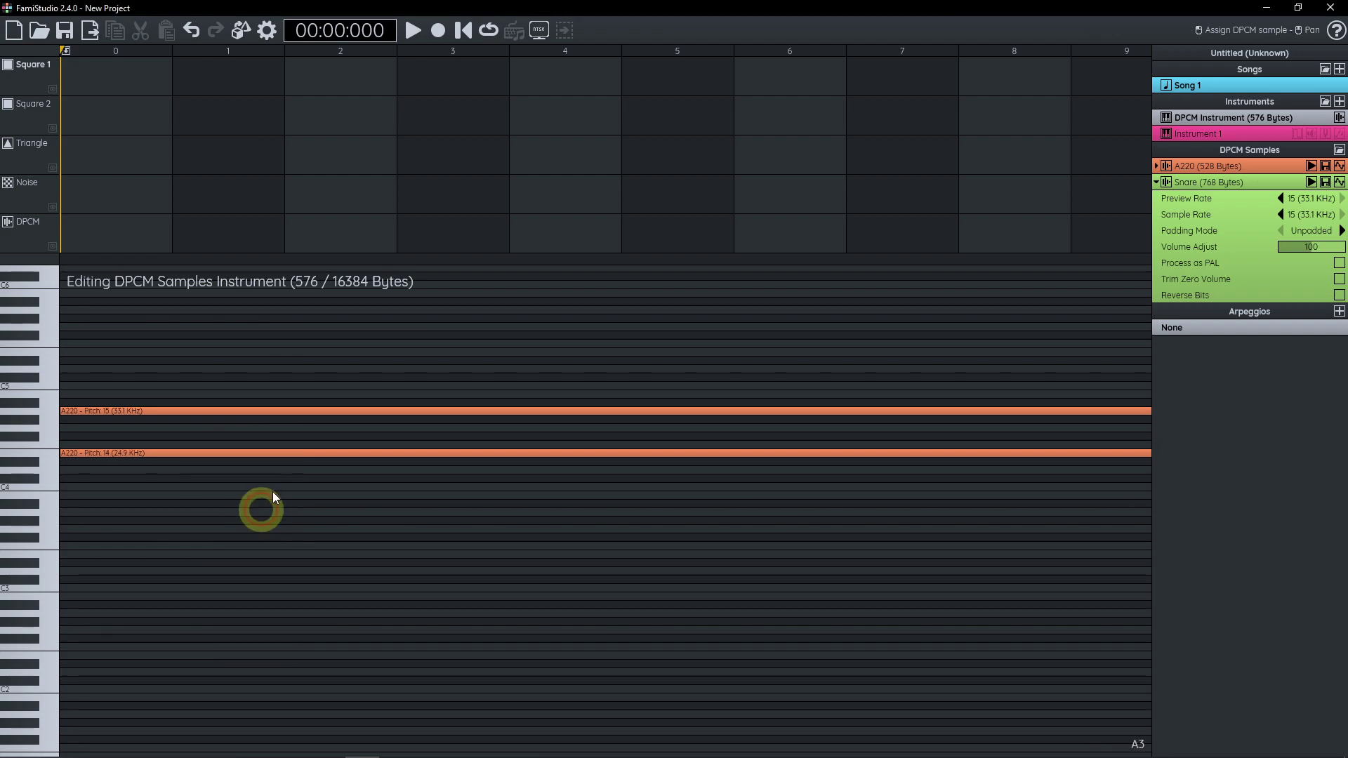
Play the lower and upper A220 keys alternately to compare them by ear
{"action": "left_click", "coordinate": [53, 449]}
{"action": "left_click", "coordinate": [53, 410]}
{"action": "left_click", "coordinate": [49, 449]}
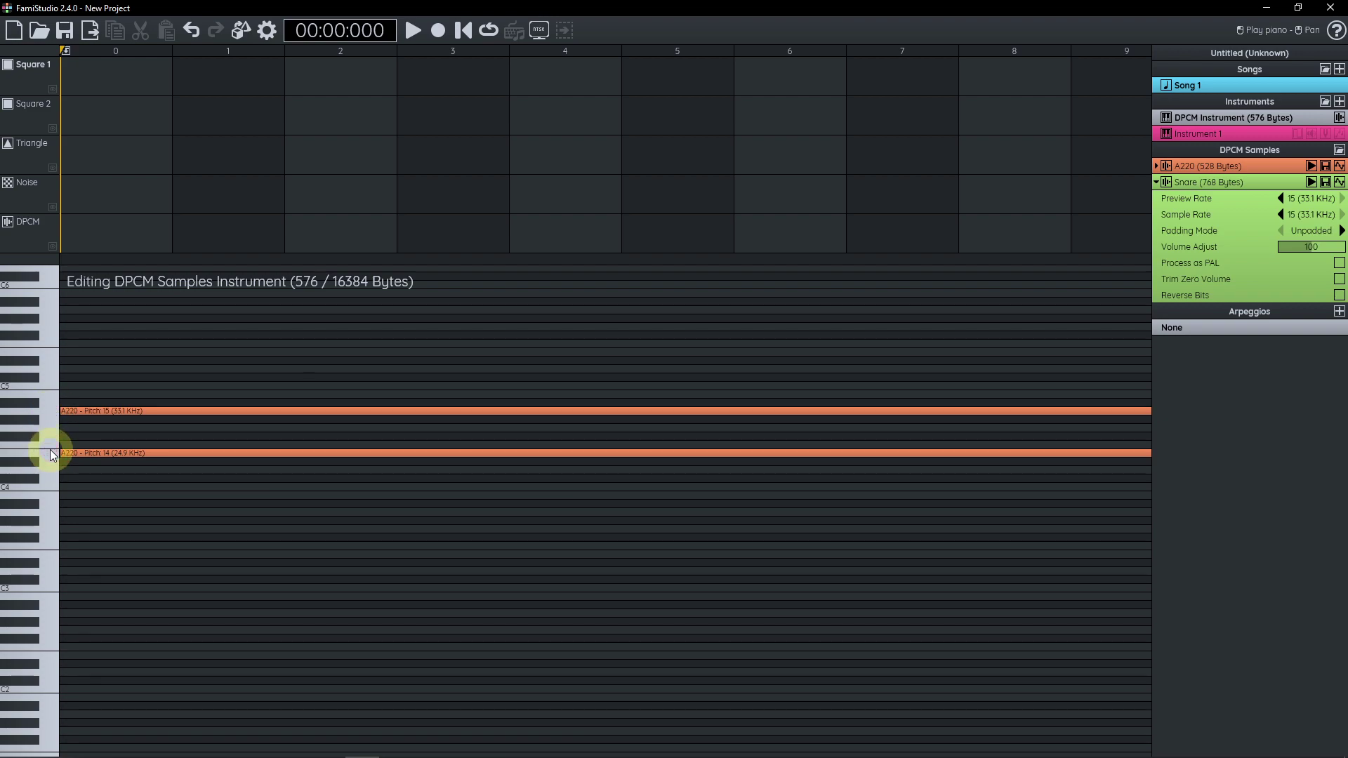
{"action": "left_click", "coordinate": [48, 415]}
{"action": "left_click", "coordinate": [1327, 166]}
{"action": "left_click", "coordinate": [434, 459]}
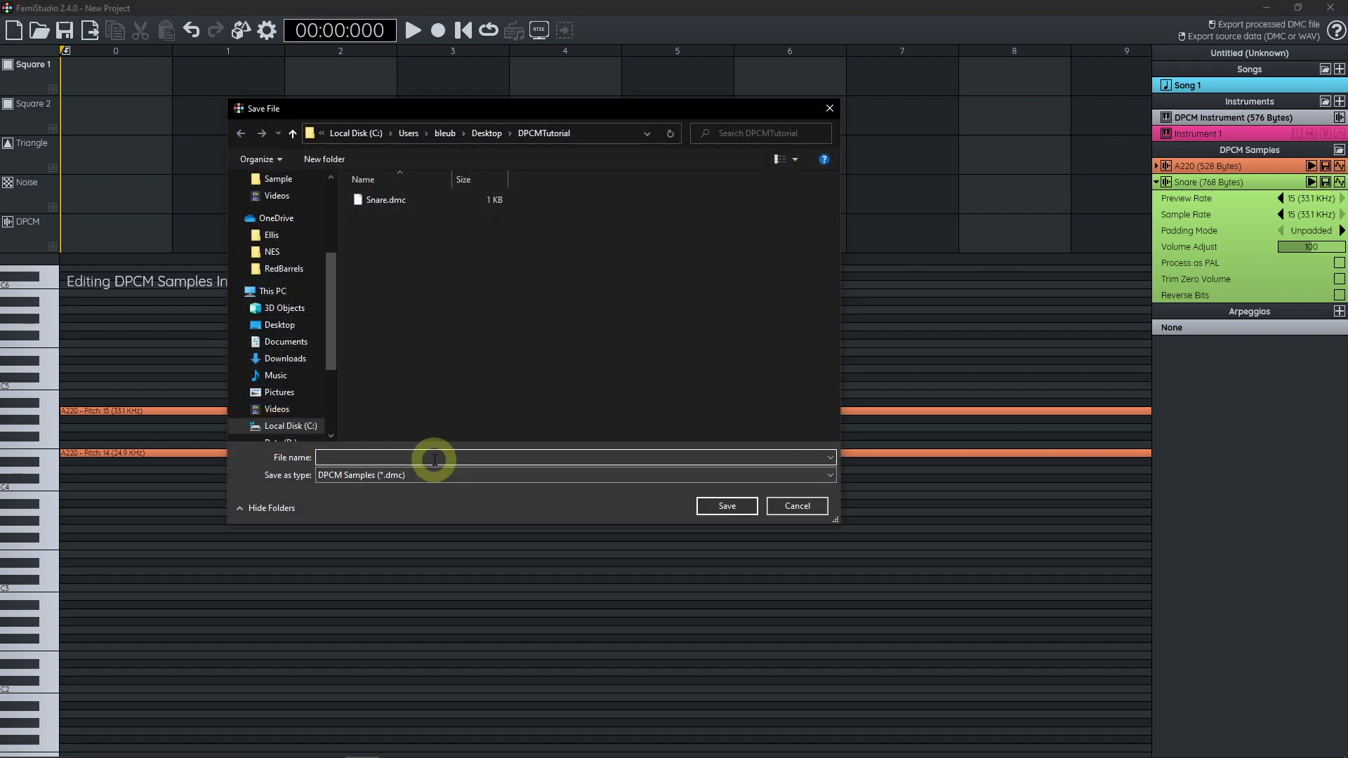
{"action": "type", "text": "lvjl"}
{"action": "key", "text": "Return"}
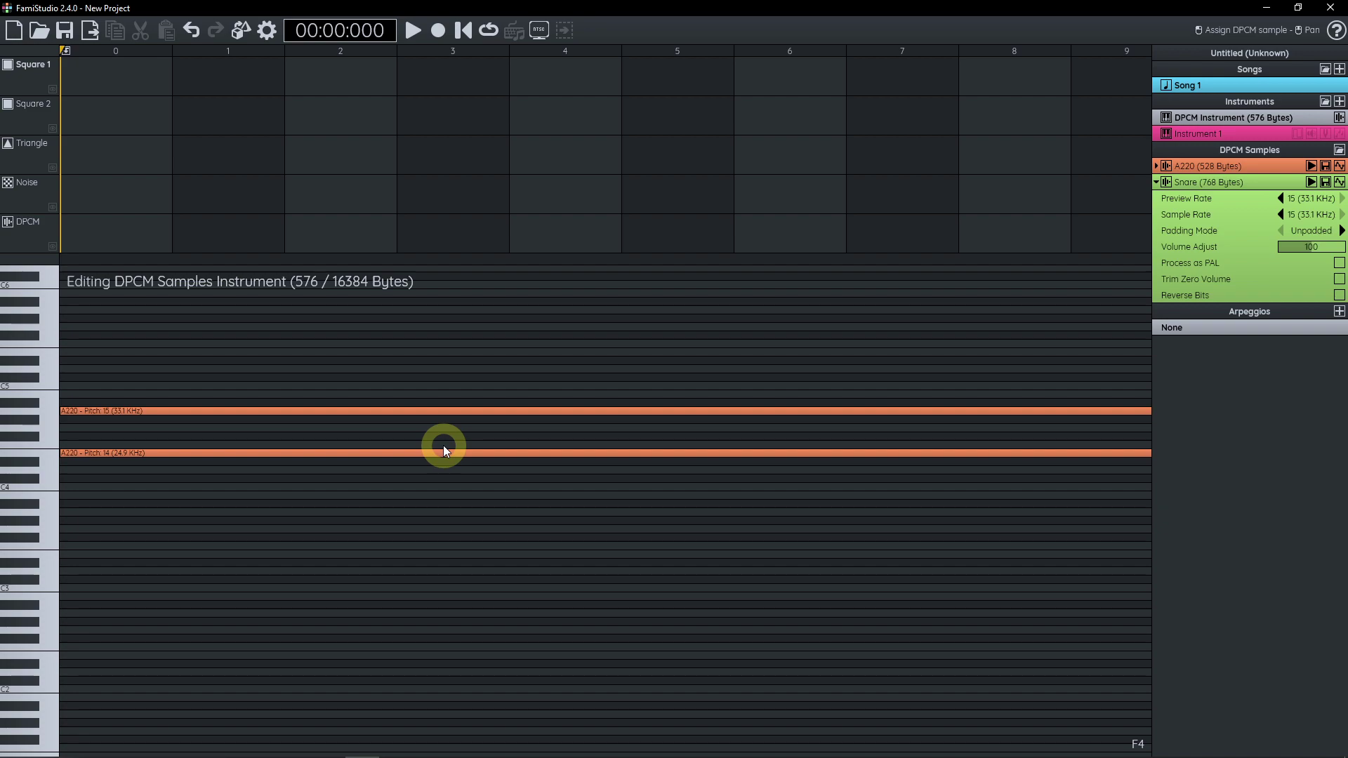
{"action": "left_click", "coordinate": [1325, 166]}
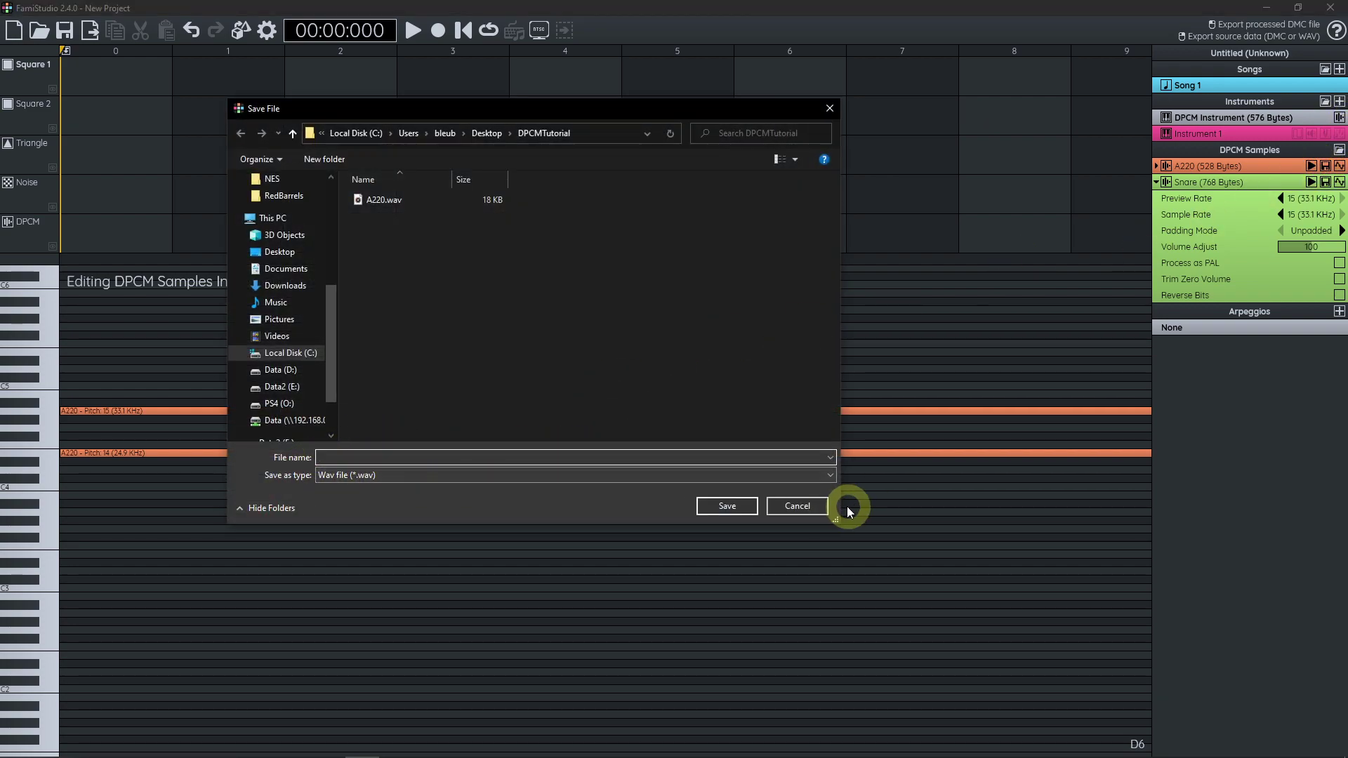
{"action": "left_click", "coordinate": [812, 508]}
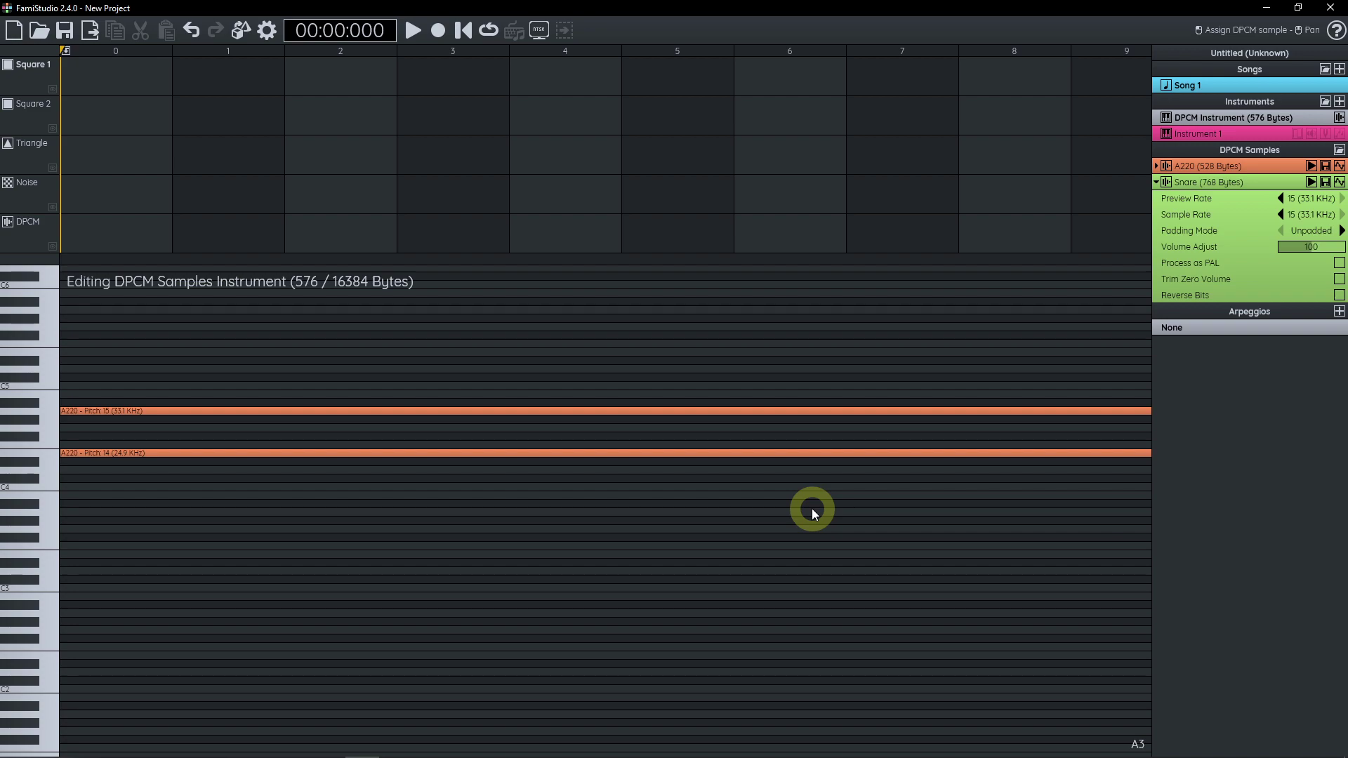
Save the project over the existing Test.fms, confirm the replacement, and reopen the Save dialog
{"action": "left_click", "coordinate": [64, 30]}
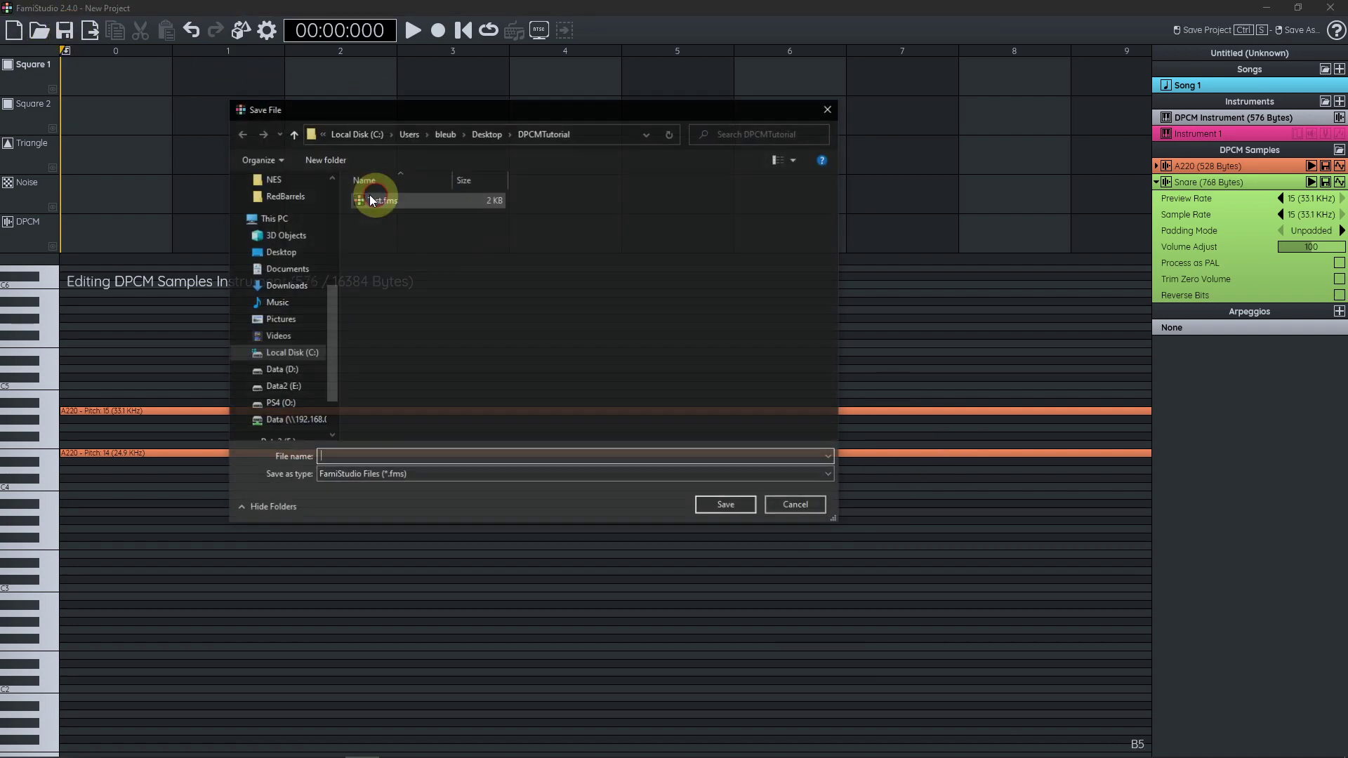
{"action": "left_click", "coordinate": [382, 205]}
{"action": "double_click", "coordinate": [383, 210]}
{"action": "left_click", "coordinate": [701, 385]}
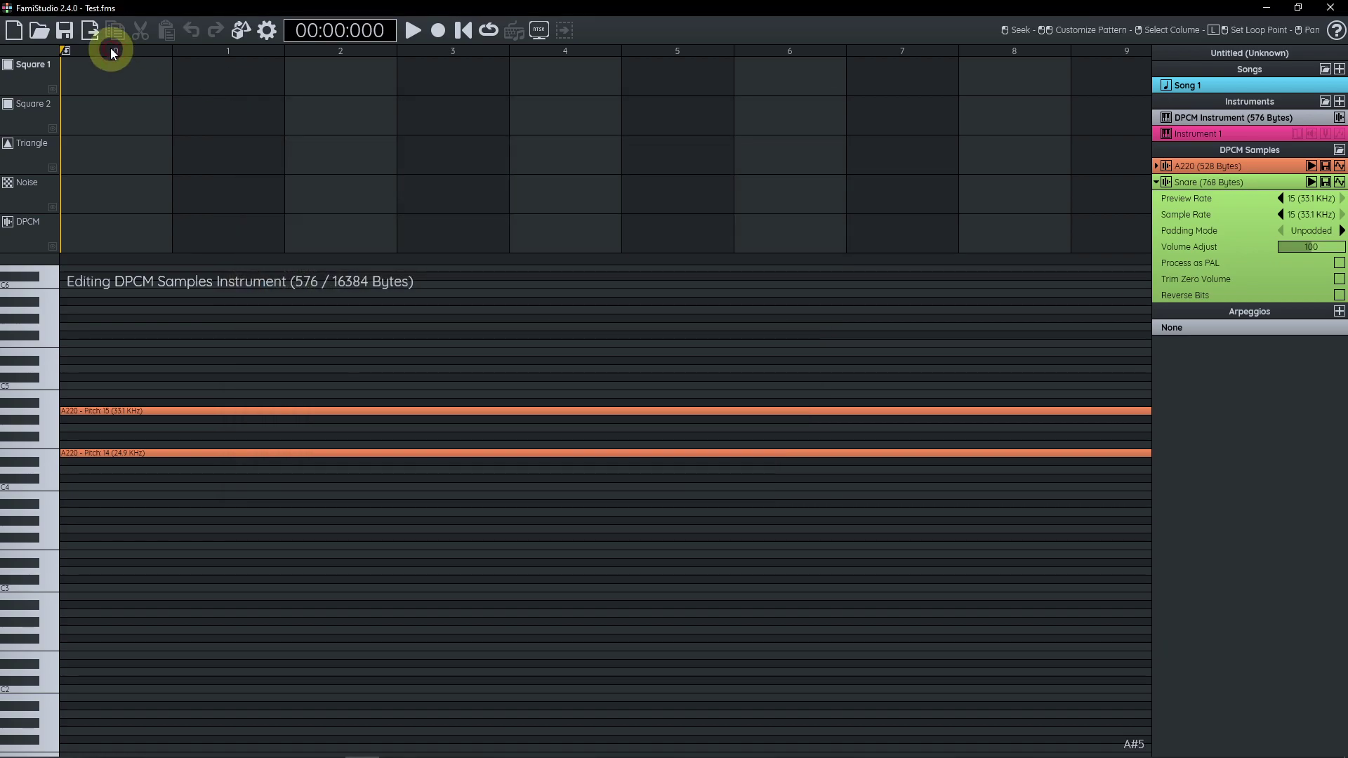
{"action": "left_click", "coordinate": [65, 30]}
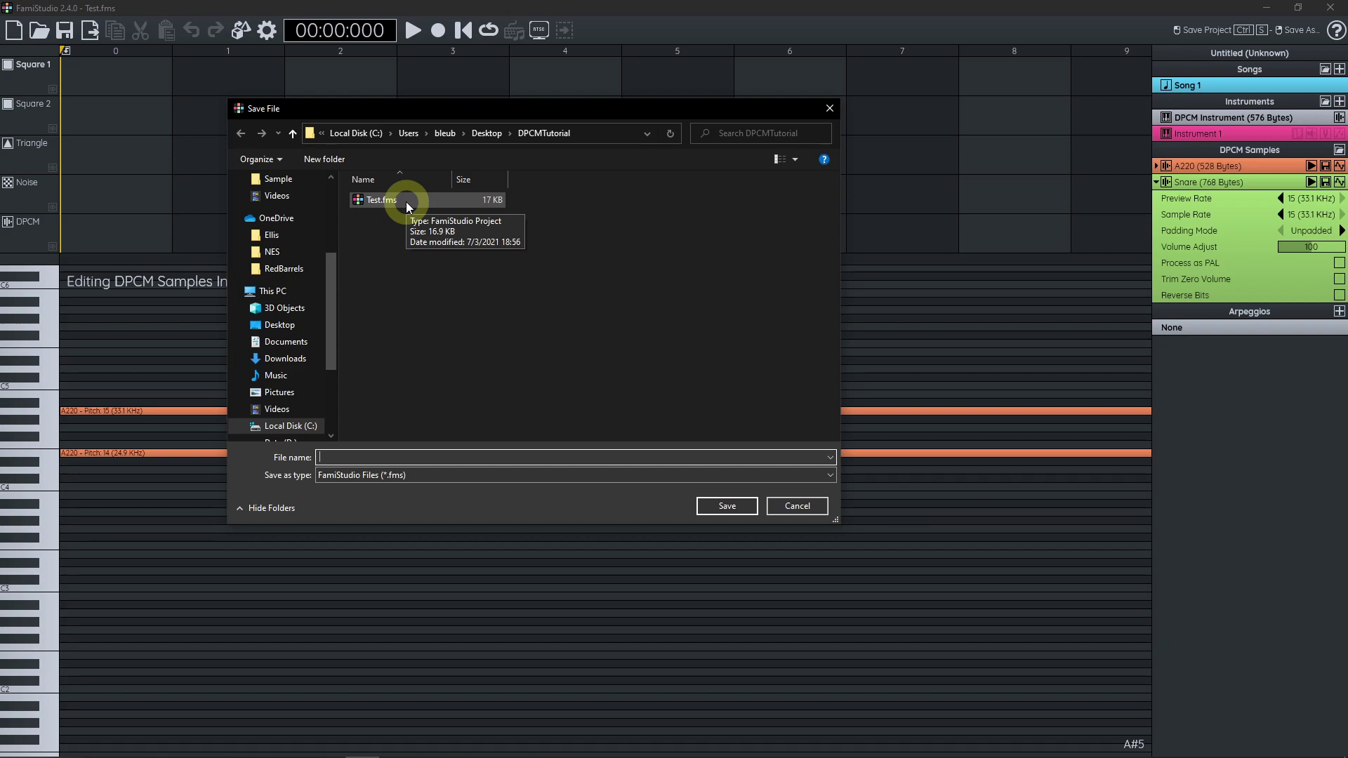
Run Project Cleanup with only 'Permanently apply DPCM processing' enabled, keeping keys, samples and arpeggios
{"action": "key", "text": "Escape"}
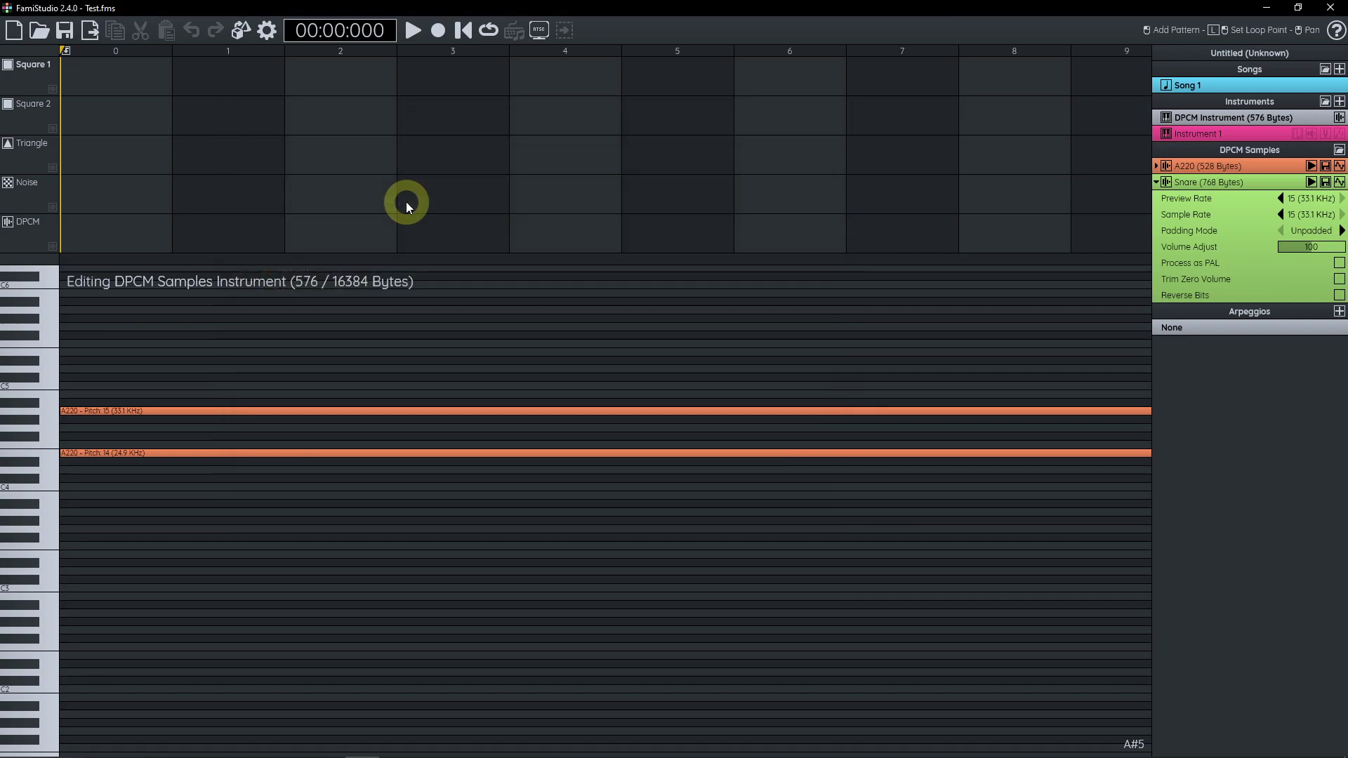
{"action": "left_click", "coordinate": [242, 31]}
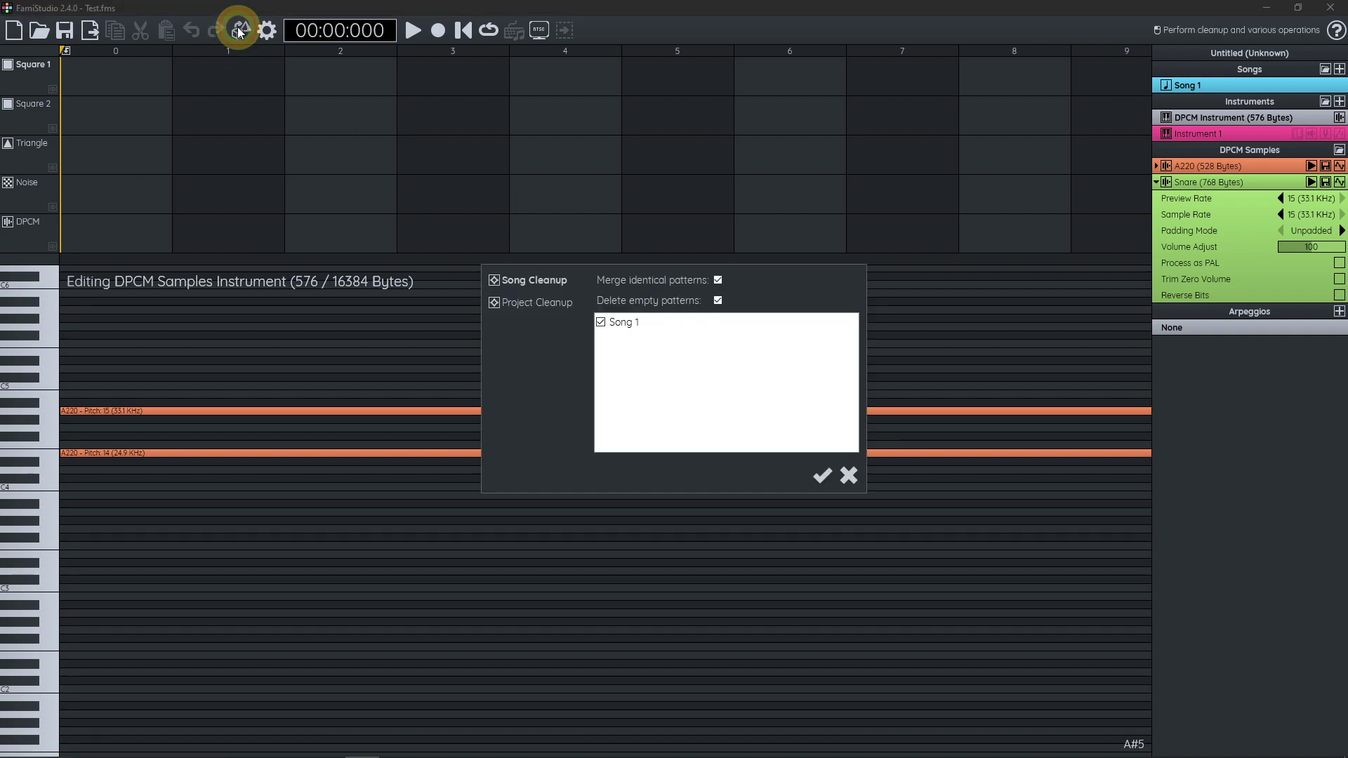
{"action": "left_click", "coordinate": [536, 303]}
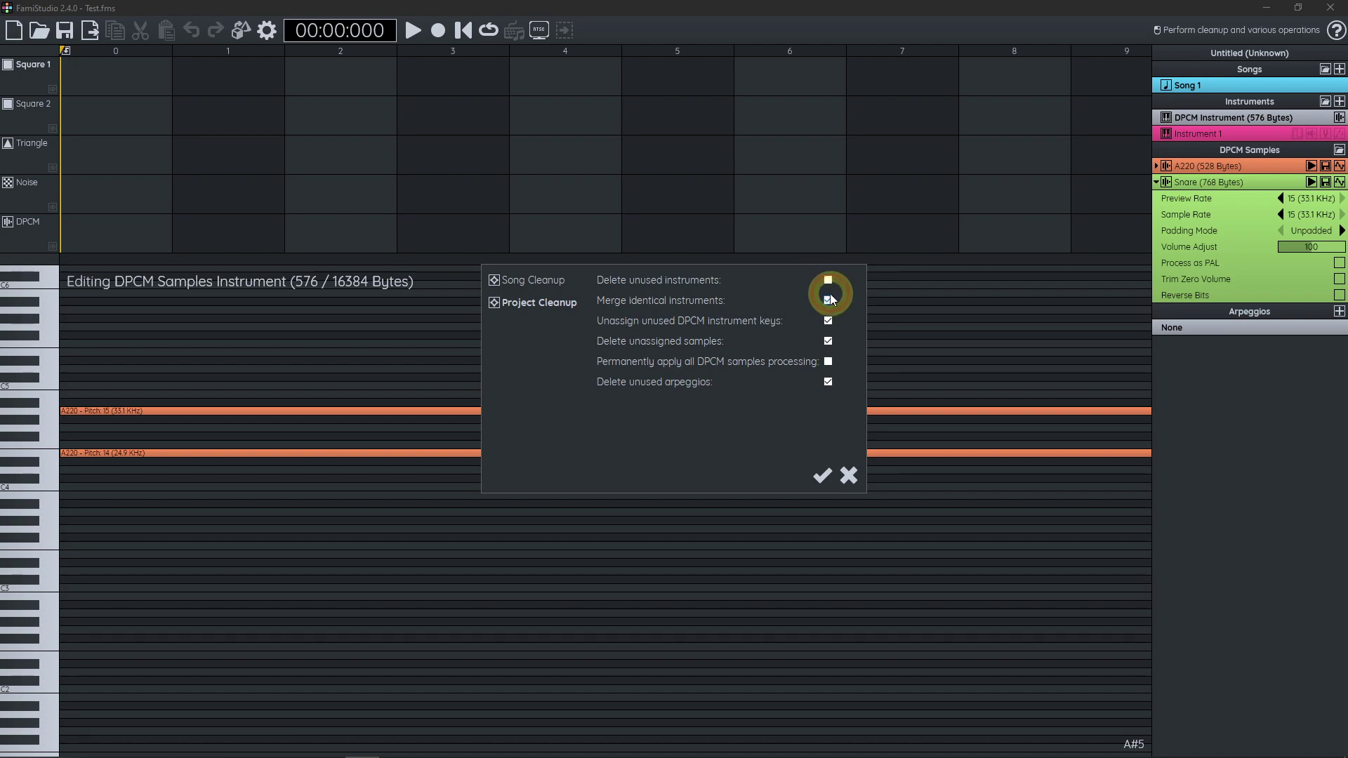
{"action": "left_click", "coordinate": [829, 321]}
{"action": "left_click", "coordinate": [828, 341]}
{"action": "left_click", "coordinate": [827, 381]}
{"action": "left_click", "coordinate": [828, 361]}
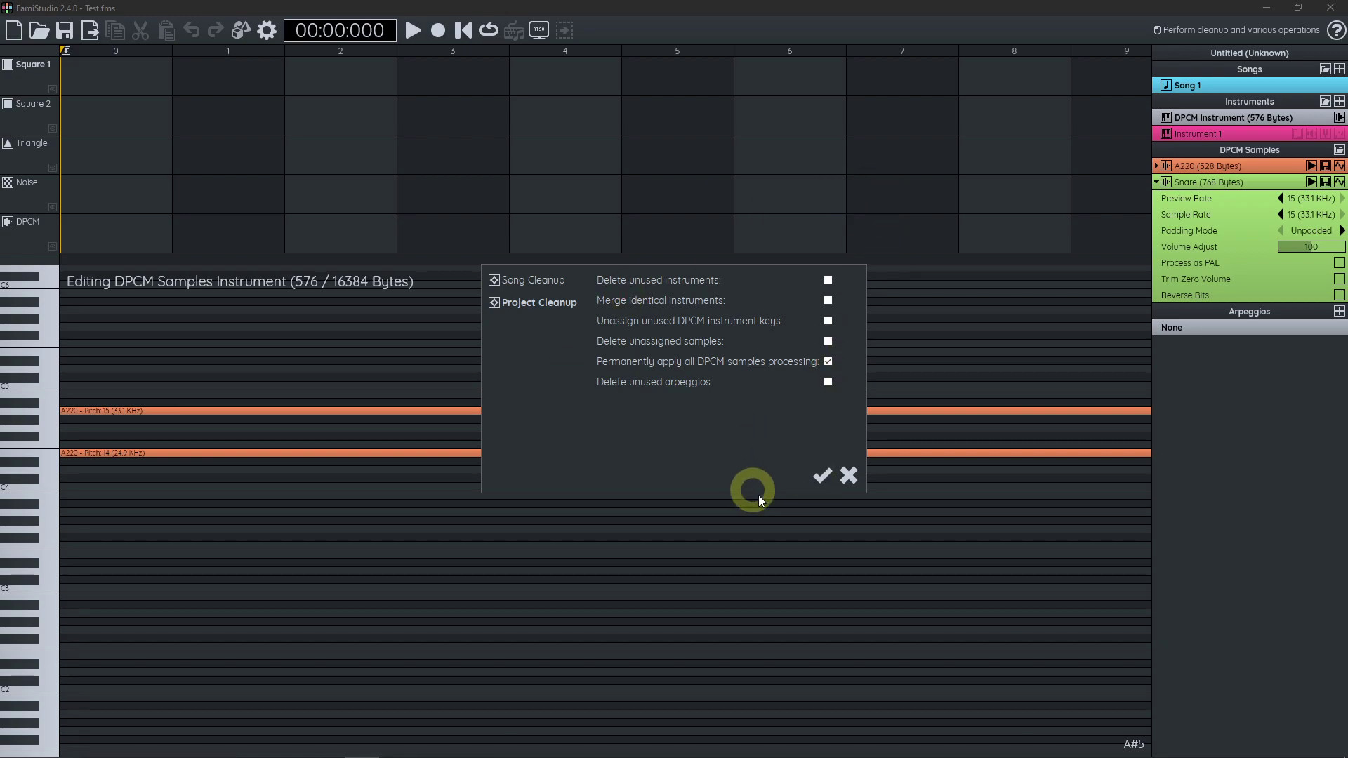
{"action": "left_click", "coordinate": [822, 477]}
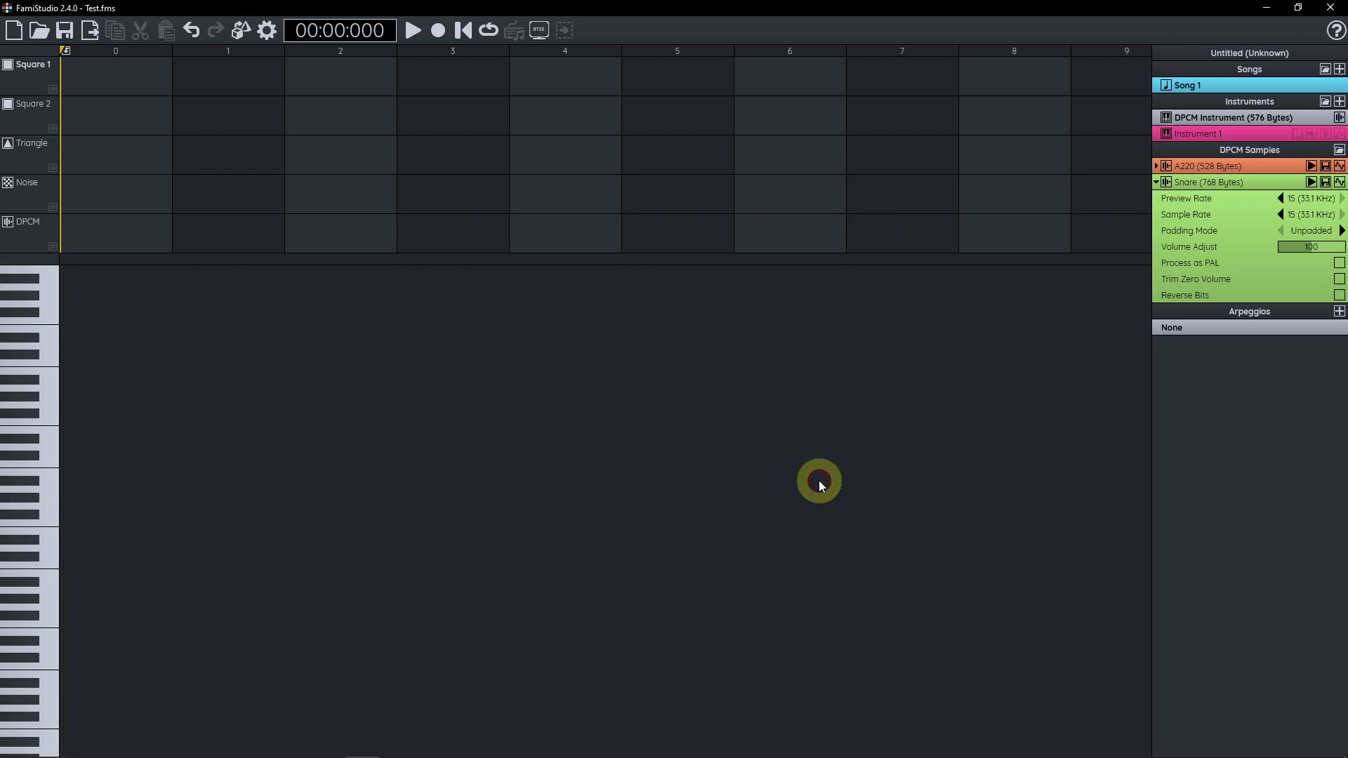
Open A220's waveform editor zoomed in, show its properties, and adjust its Volume Adjust setting
{"action": "left_click", "coordinate": [1339, 166]}
{"action": "scroll", "coordinate": [238, 428], "scroll_direction": "up", "scroll_amount": 2}
{"action": "scroll", "coordinate": [502, 428], "scroll_direction": "down", "scroll_amount": 2}
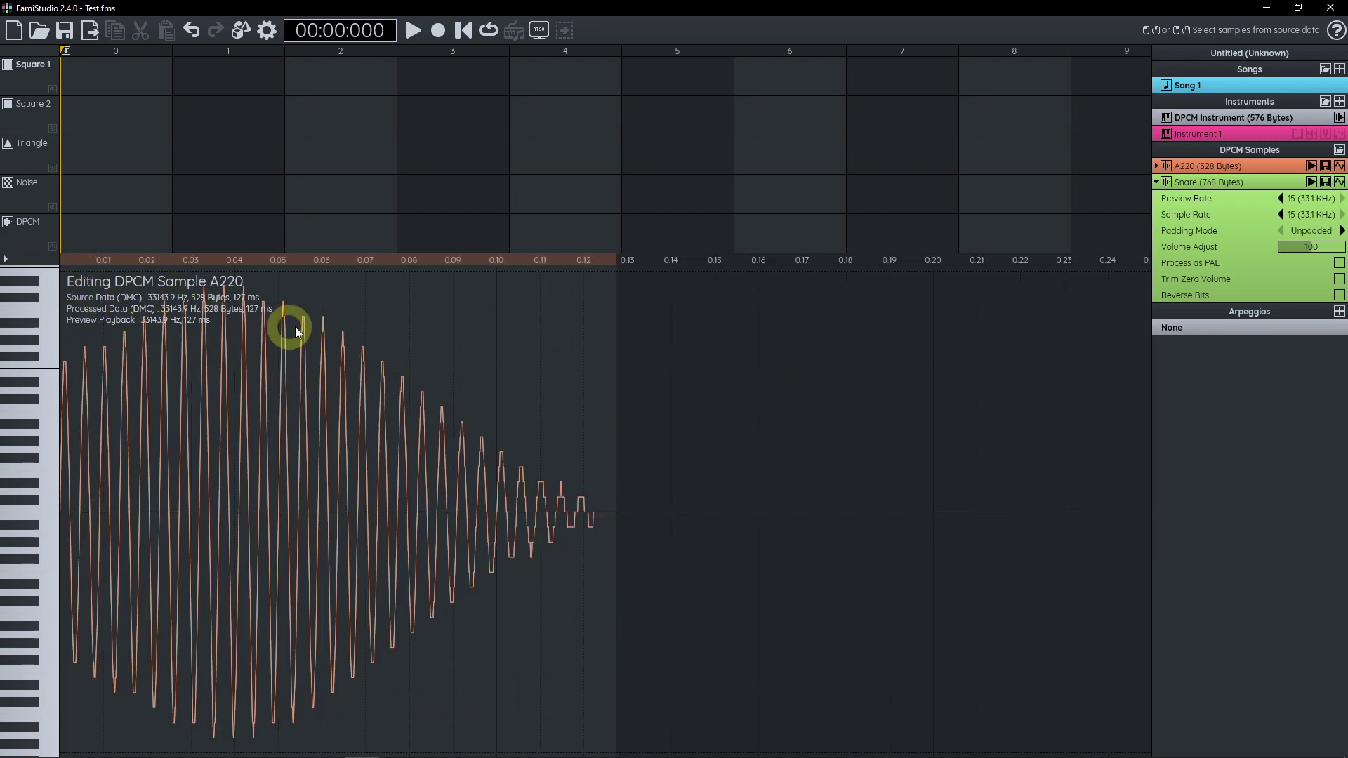
{"action": "scroll", "coordinate": [241, 331], "scroll_direction": "up", "scroll_amount": 2}
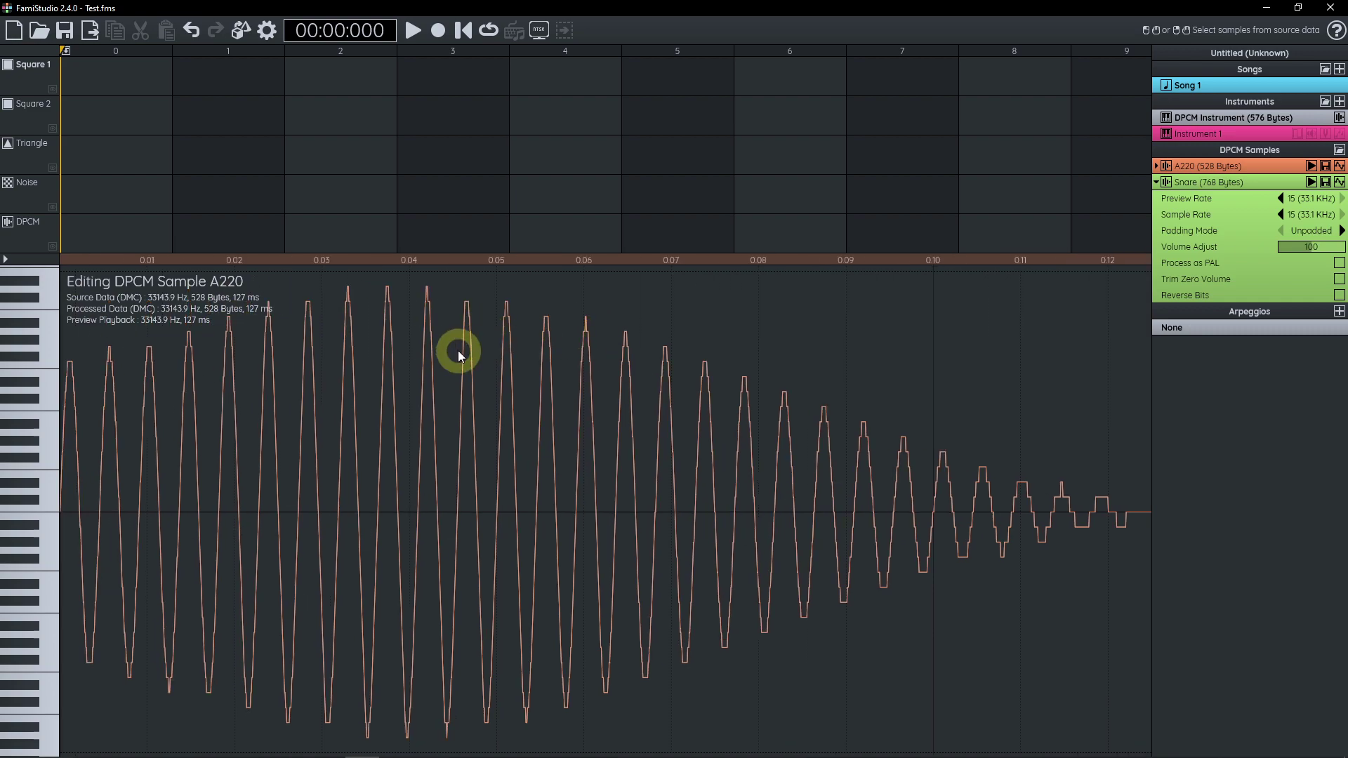
{"action": "scroll", "coordinate": [457, 351], "scroll_direction": "up", "scroll_amount": 2}
{"action": "scroll", "coordinate": [465, 352], "scroll_direction": "up", "scroll_amount": 2}
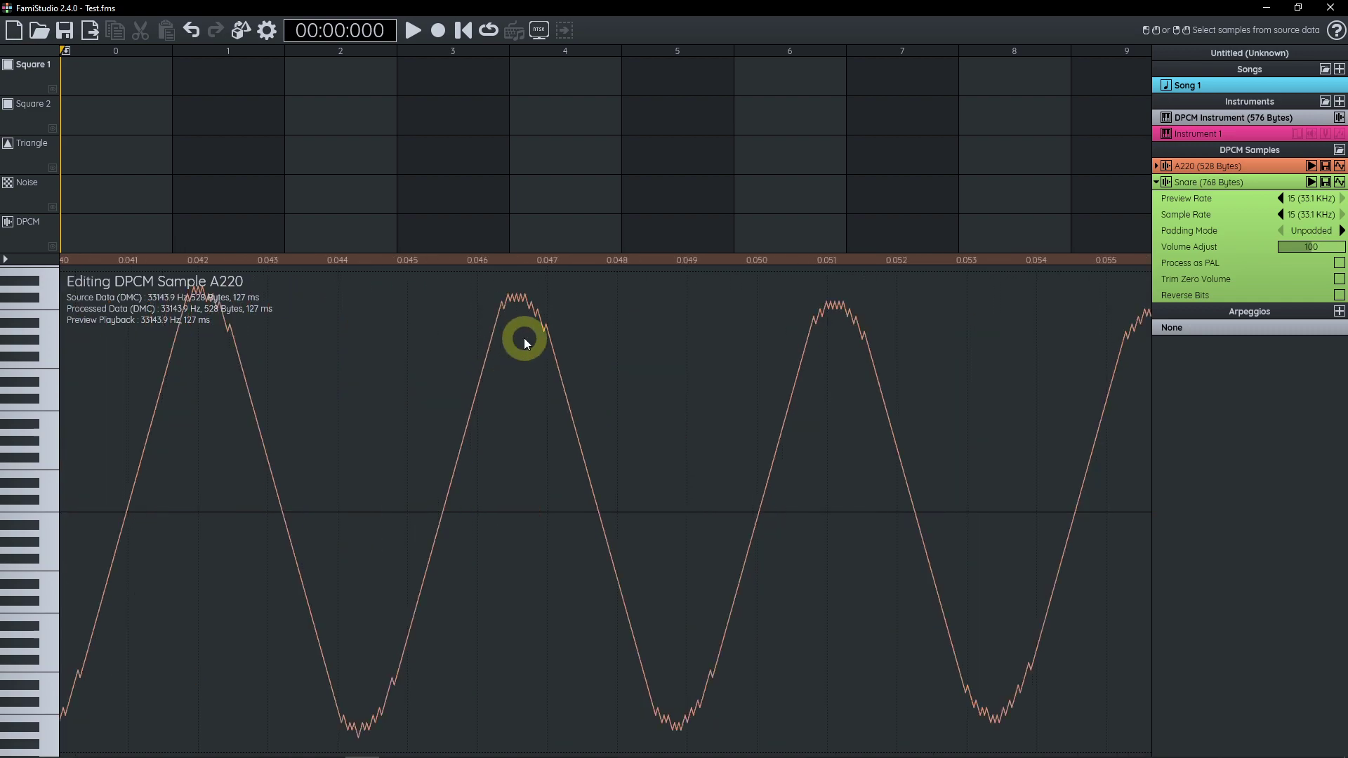
{"action": "left_click", "coordinate": [1156, 166]}
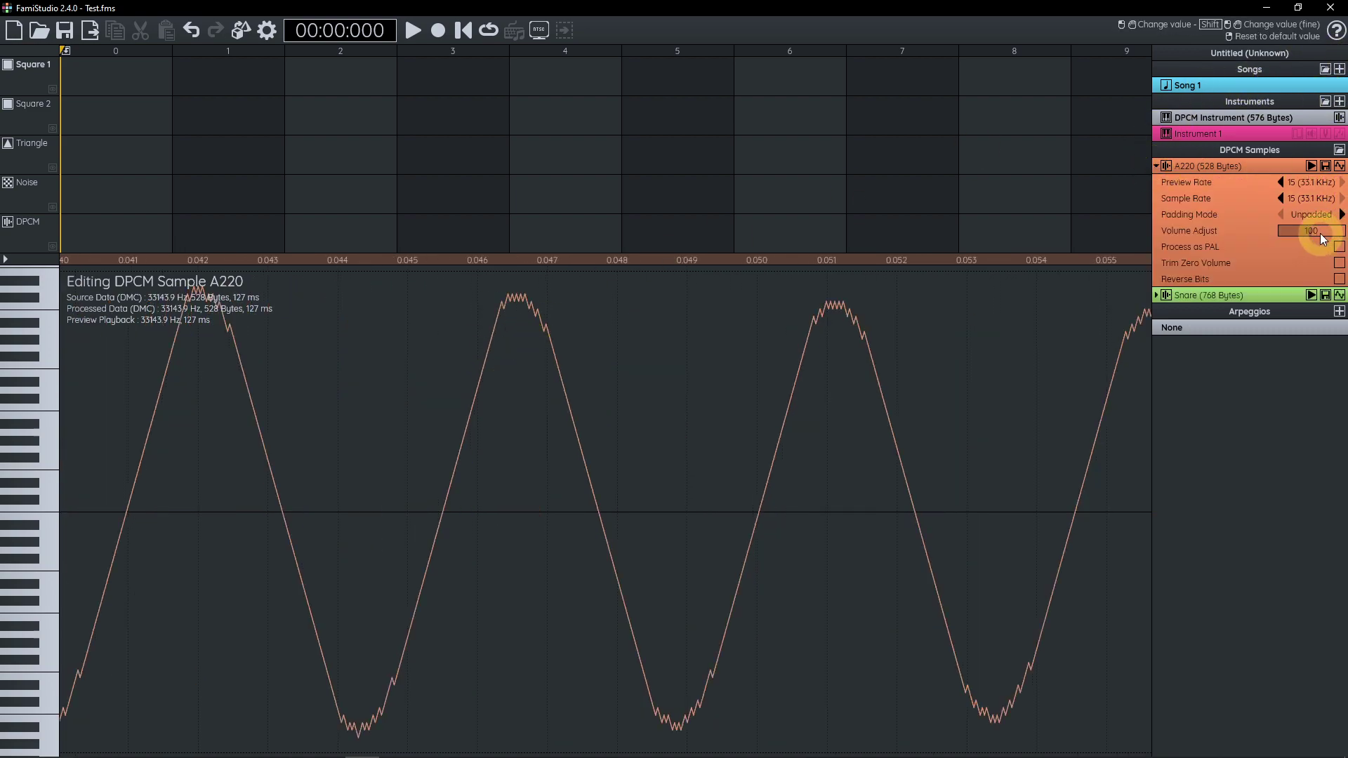
{"action": "left_click_drag", "start_coordinate": [1320, 233], "coordinate": [1295, 234]}
{"action": "double_click", "coordinate": [1301, 229]}
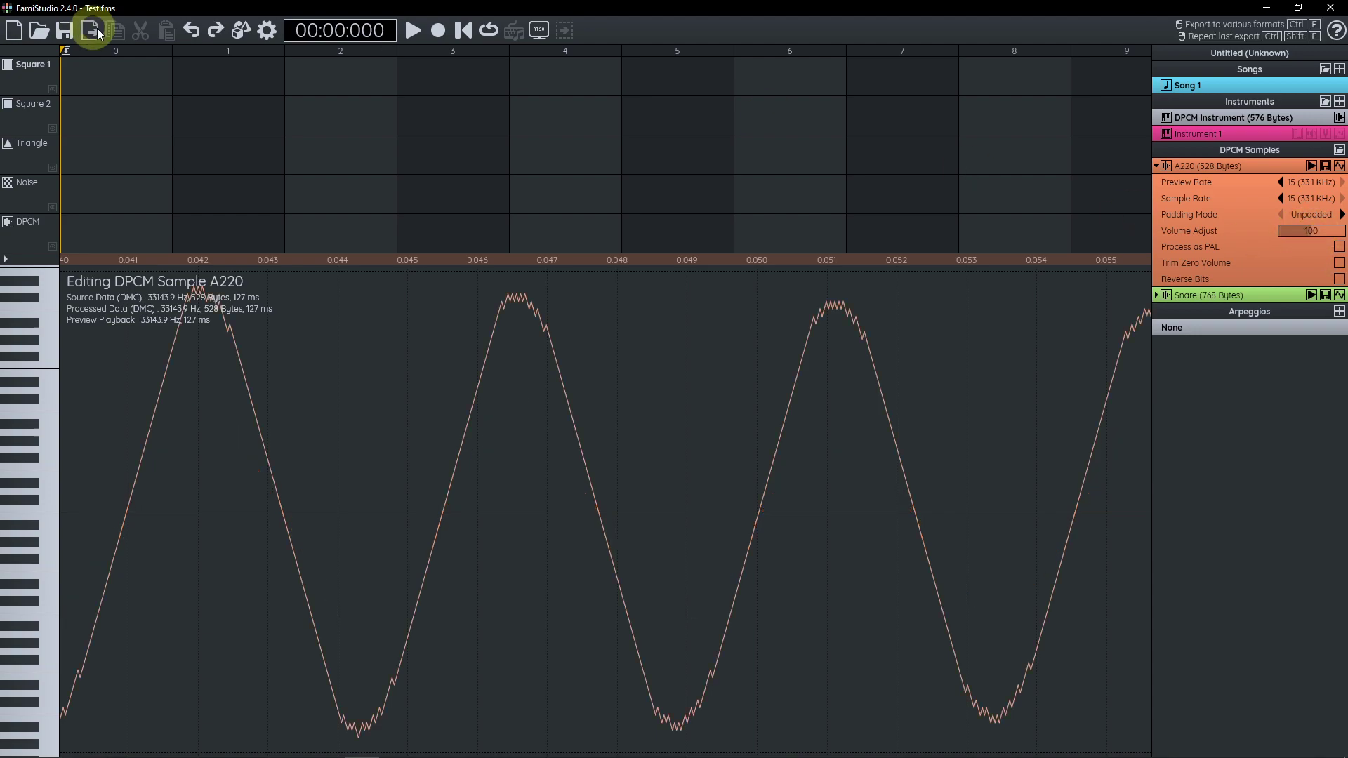
{"action": "left_click", "coordinate": [64, 32]}
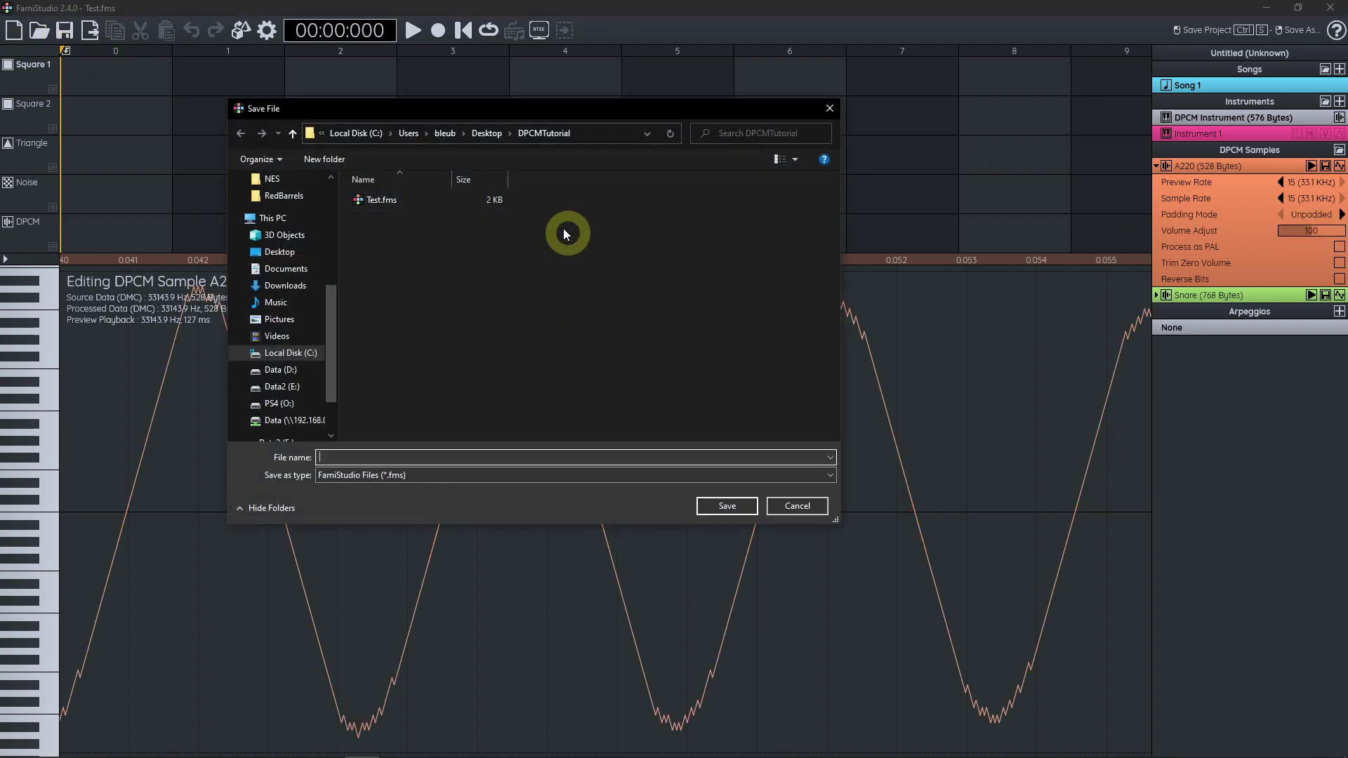
{"action": "left_click", "coordinate": [379, 201]}
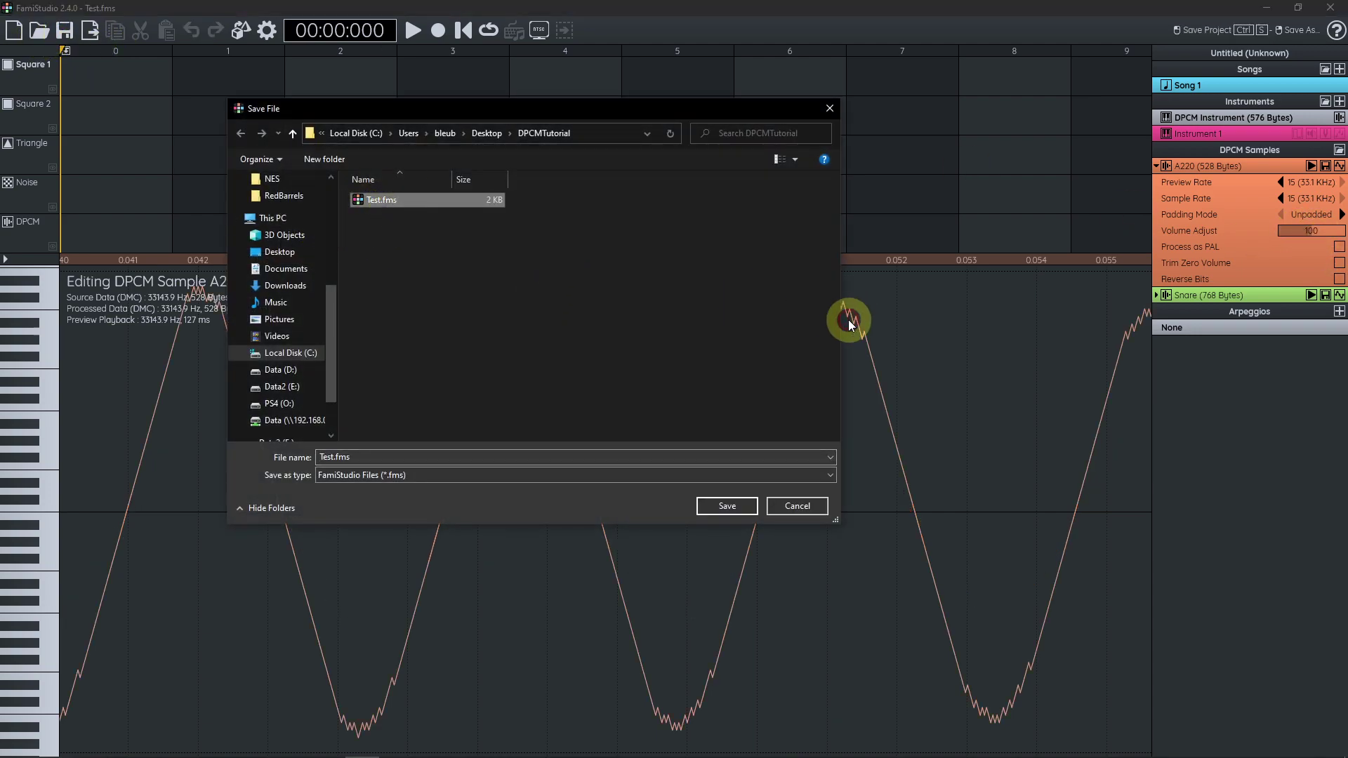
{"action": "key", "text": "Return"}
{"action": "scroll", "coordinate": [846, 463], "scroll_direction": "down", "scroll_amount": 4}
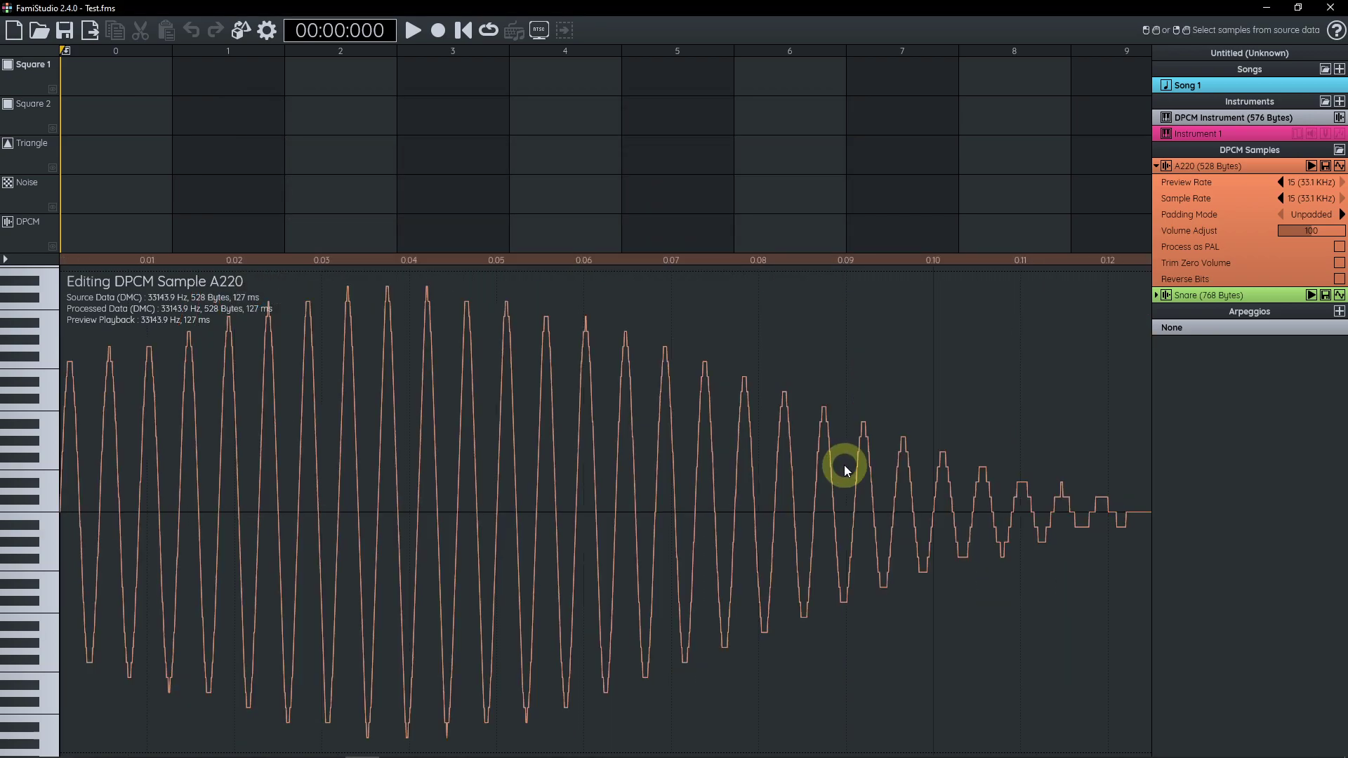